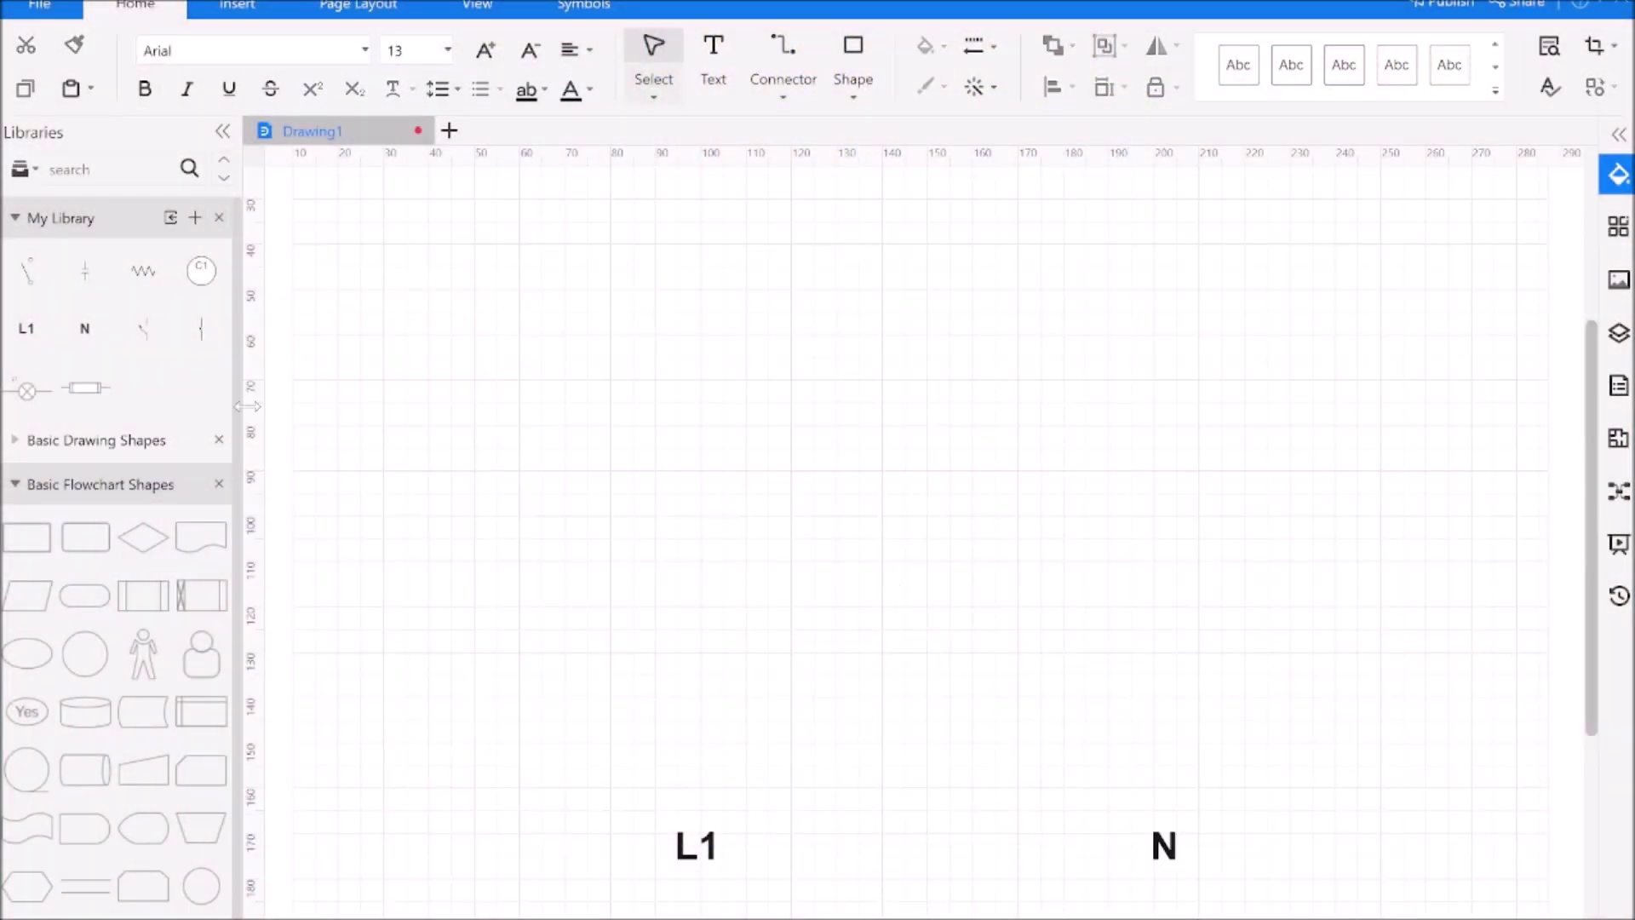
# - Place switch symbols above L1 and N, raising the L1 switch slightly
pyautogui.moveTo(28, 271); pyautogui.dragTo(1073, 728)
pyautogui.moveTo(1097, 847); pyautogui.dragTo(1084, 845)
pyautogui.moveTo(622, 763); pyautogui.dragTo(629, 706)
pyautogui.click(700, 781)
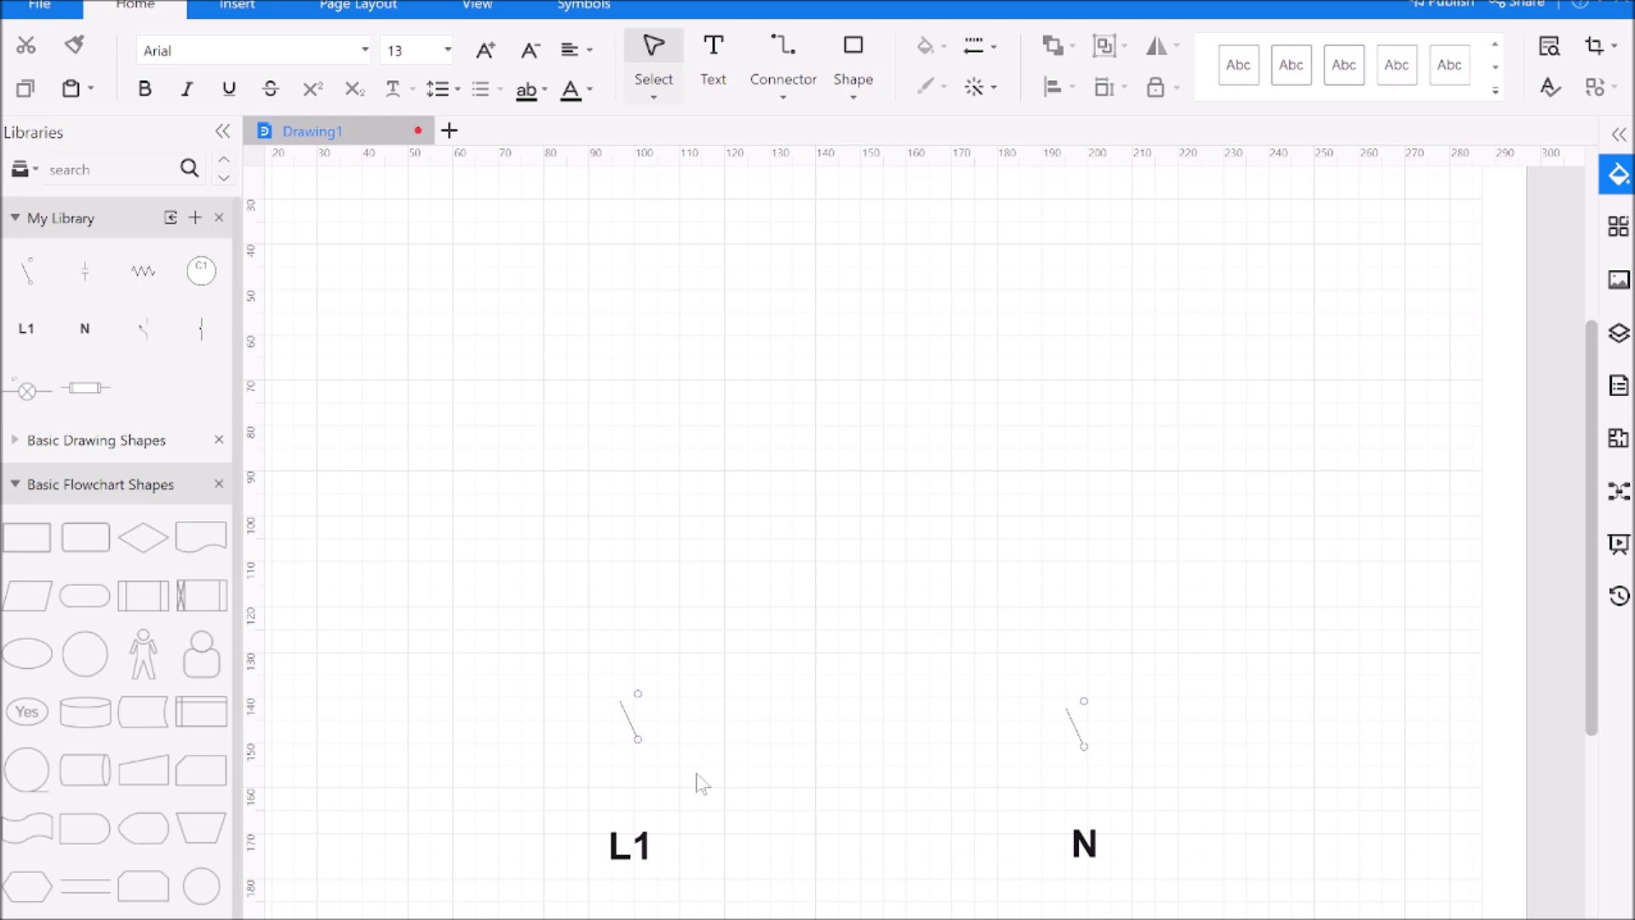
# - Add a rectangle above the switches and label it BOARD
pyautogui.moveTo(39, 538); pyautogui.dragTo(818, 532)
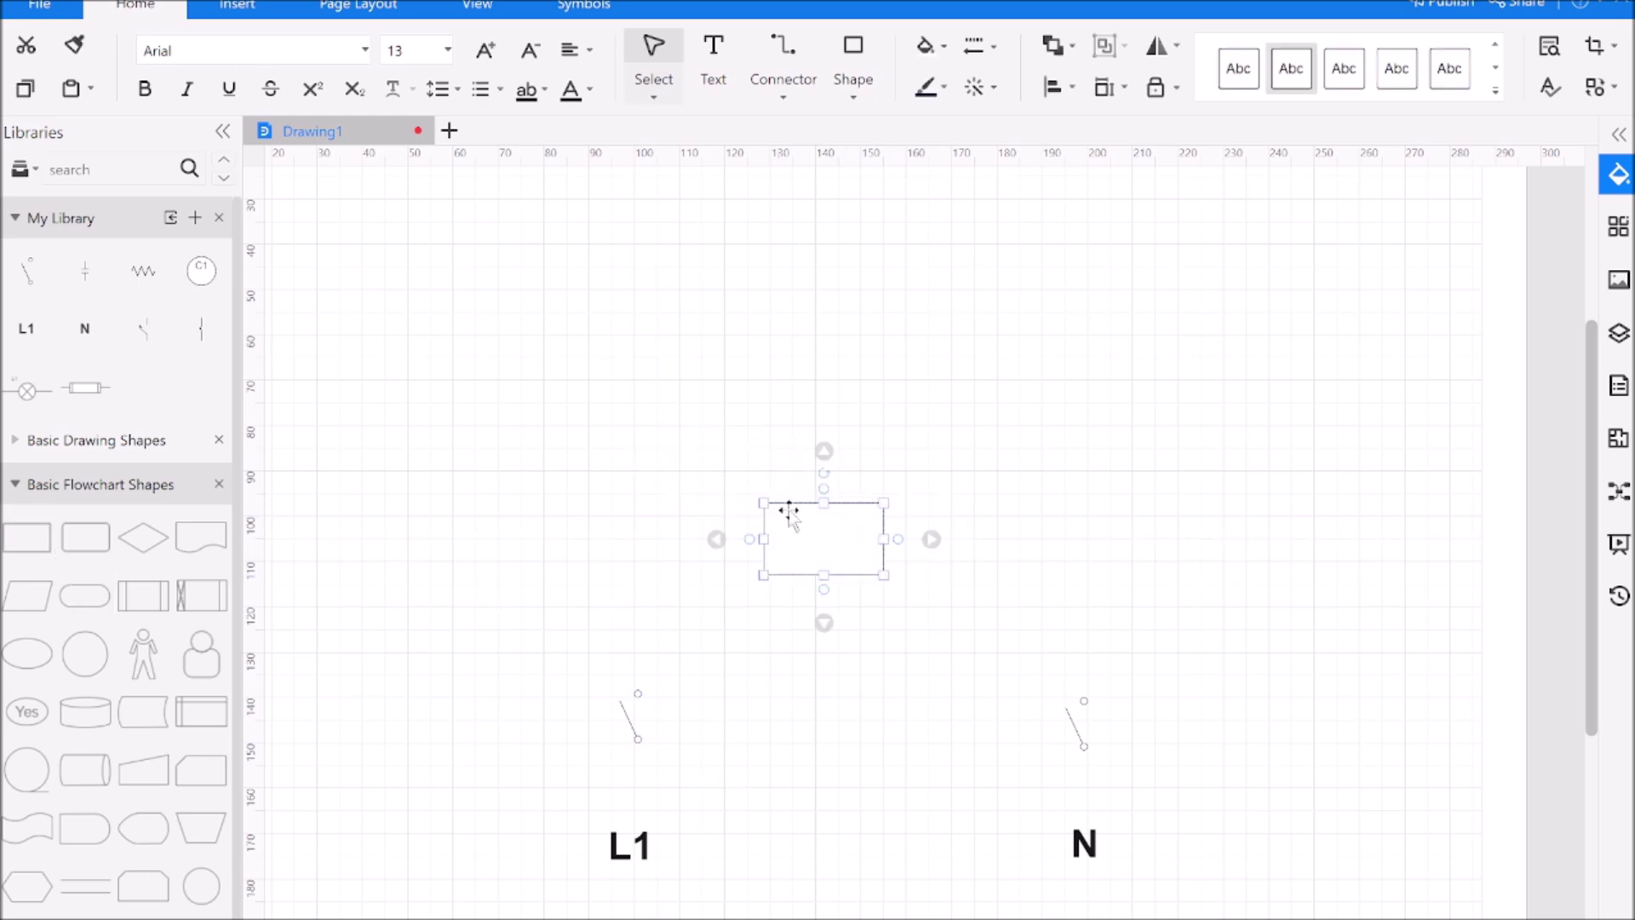
pyautogui.click(720, 502)
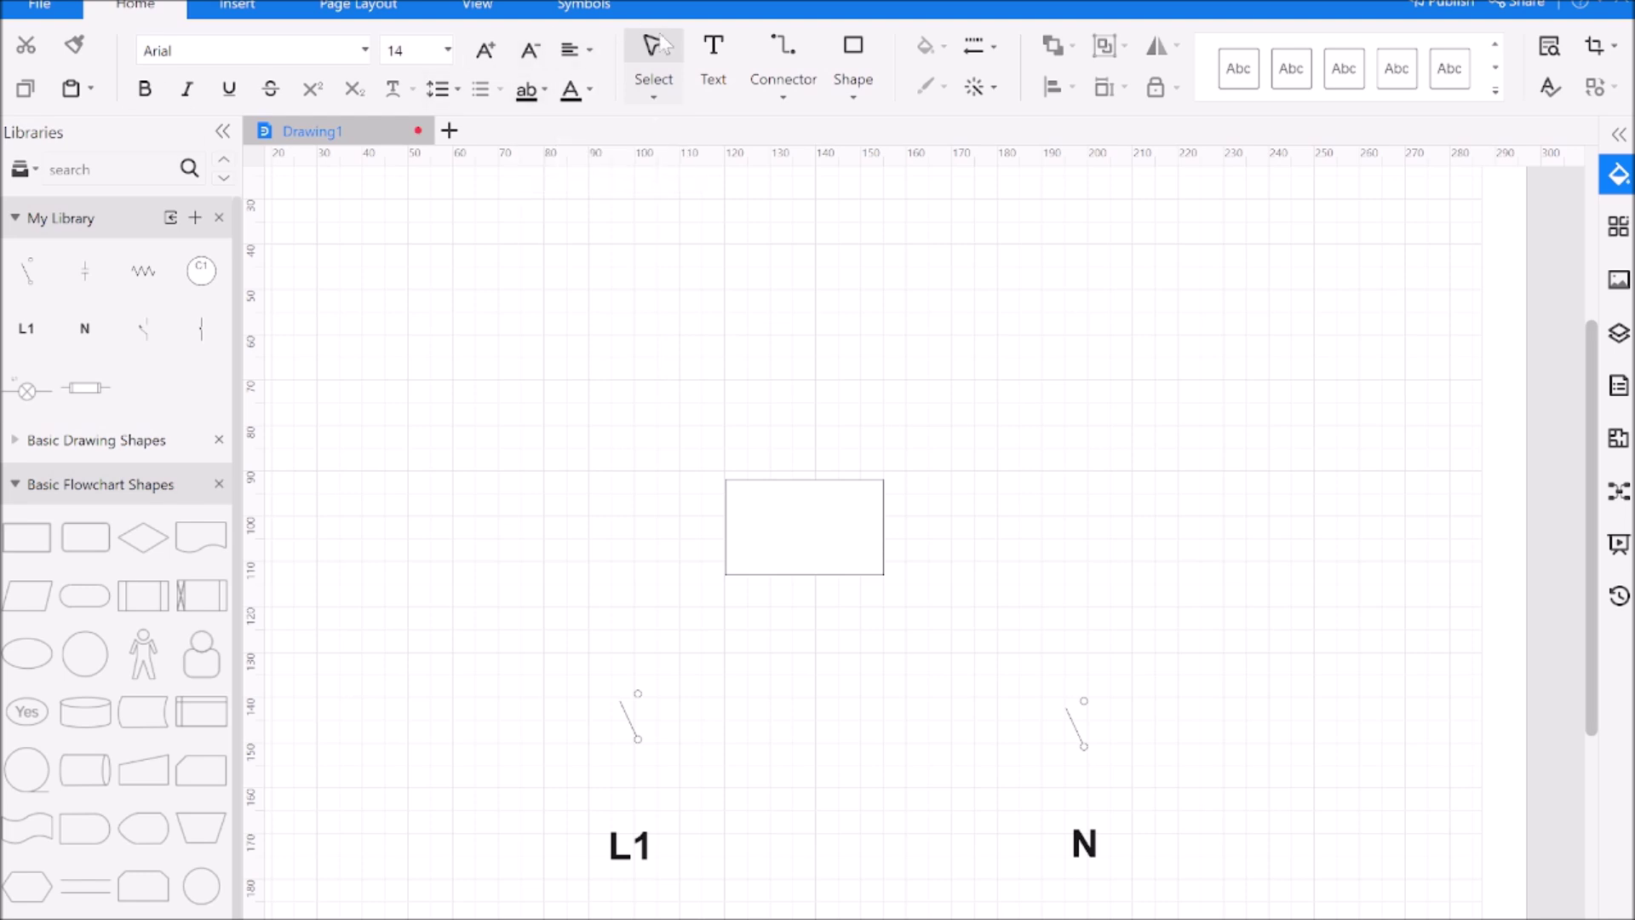
pyautogui.click(713, 64)
pyautogui.write('BOARD')
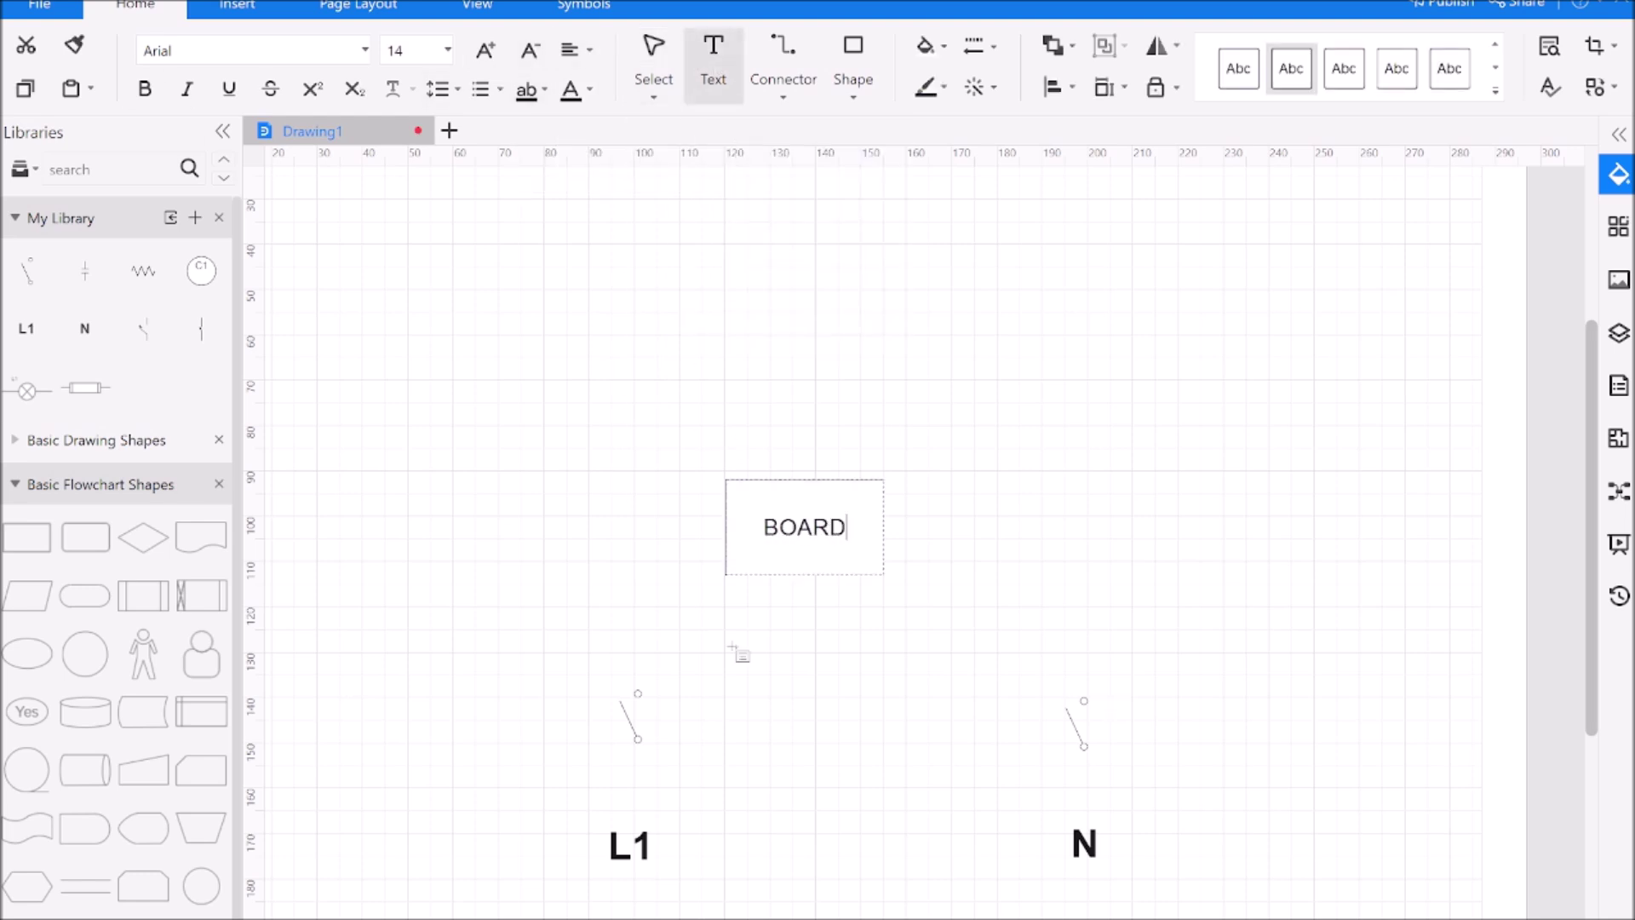
pyautogui.press('Escape')
pyautogui.click(660, 372)
# - Place the relay contact, the C1 coil and the resistor element above BOARD
pyautogui.moveTo(84, 271); pyautogui.dragTo(635, 417)
pyautogui.click(690, 666)
pyautogui.moveTo(201, 271); pyautogui.dragTo(808, 402)
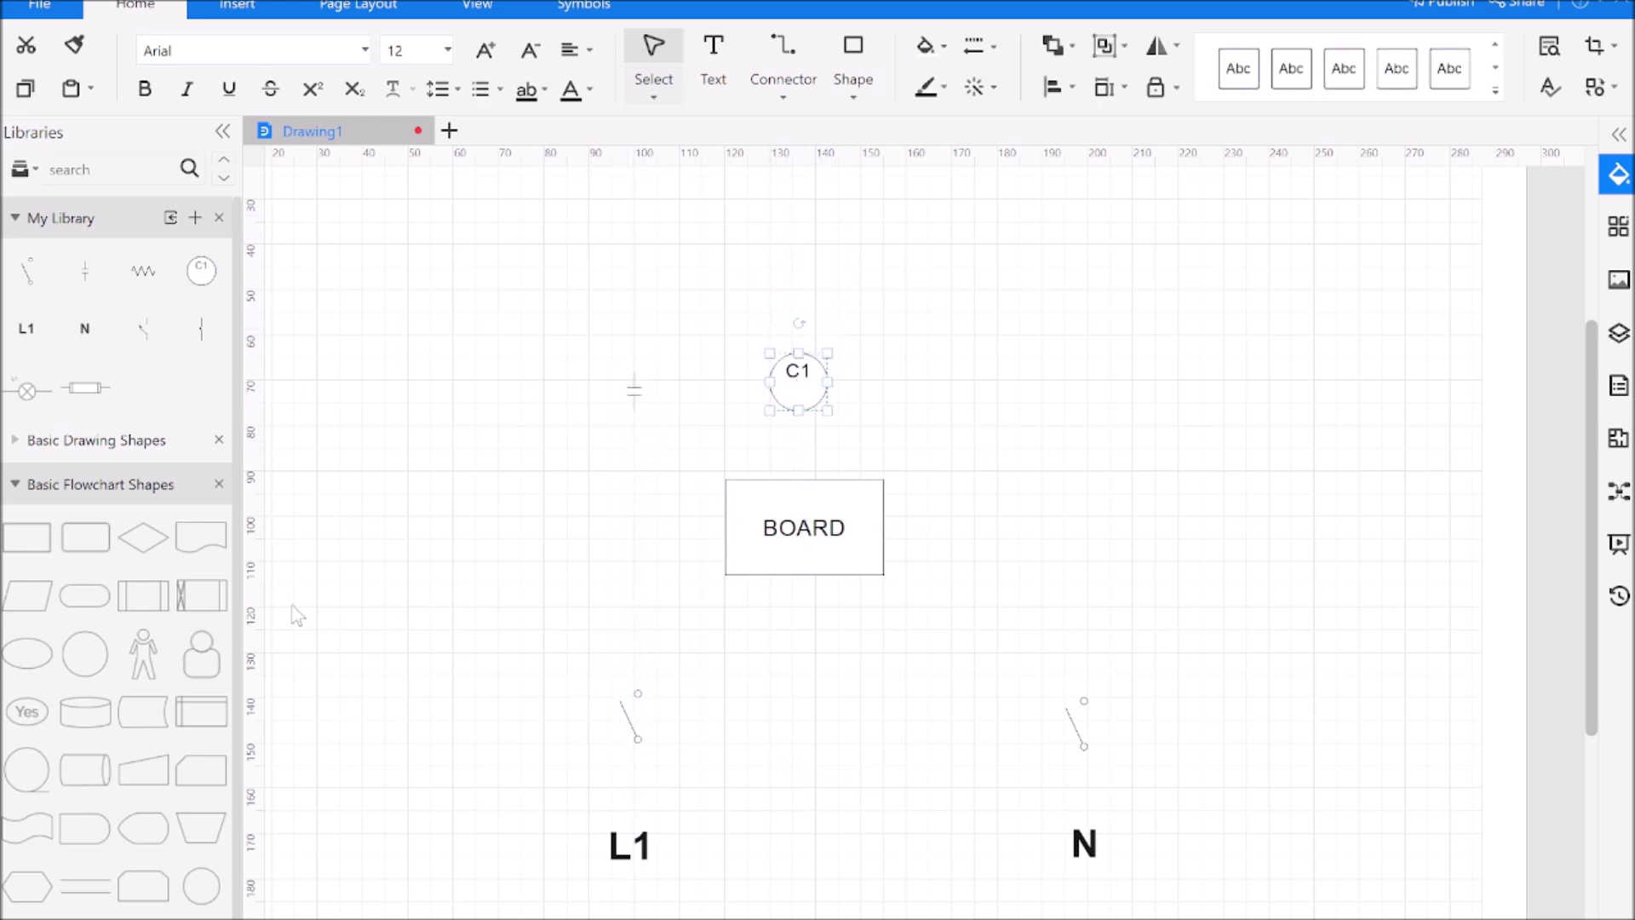
pyautogui.moveTo(143, 270); pyautogui.dragTo(842, 225)
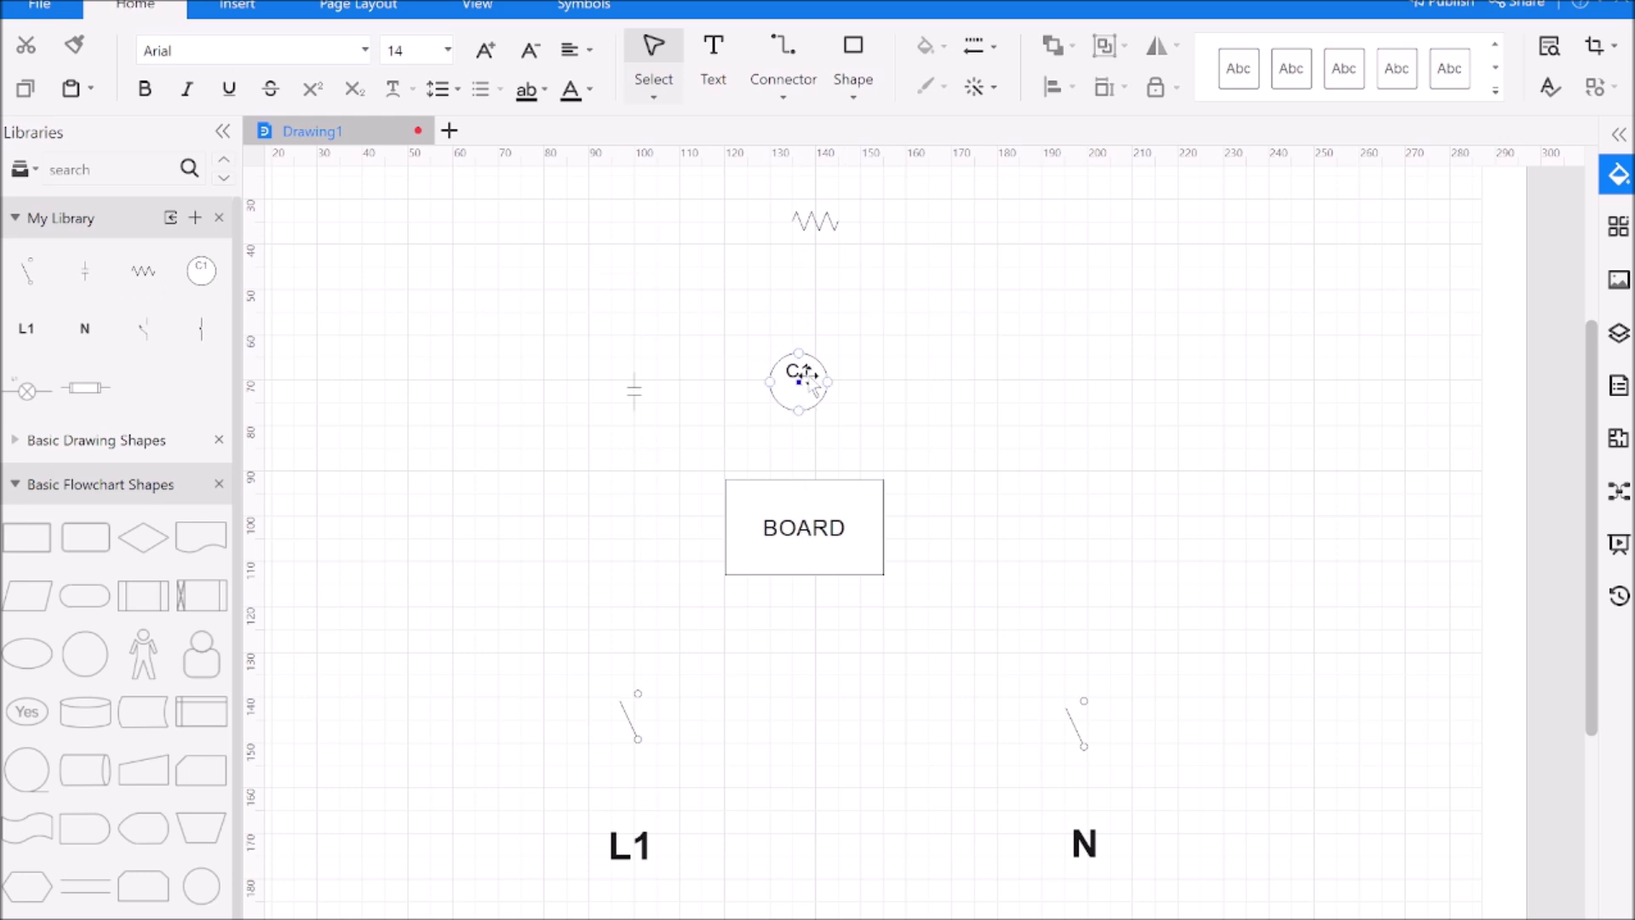
# - With straight connectors, draw vertical wires down from the L1 and N switches
pyautogui.click(782, 95)
pyautogui.click(840, 204)
pyautogui.moveTo(637, 738); pyautogui.dragTo(630, 813)
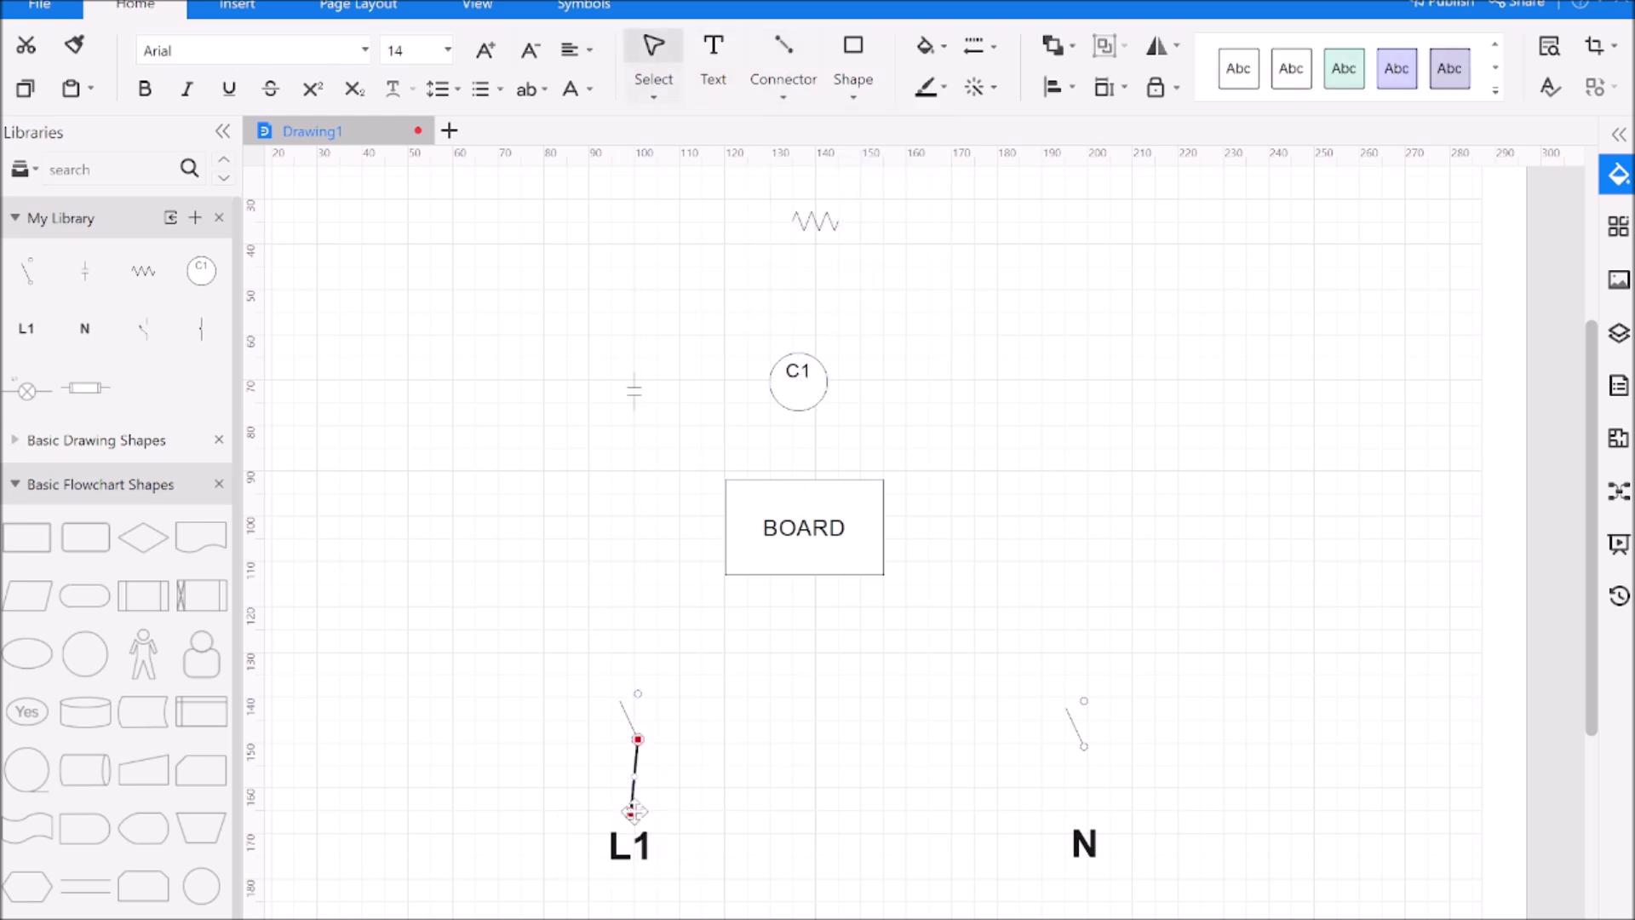
pyautogui.moveTo(638, 802); pyautogui.dragTo(637, 798)
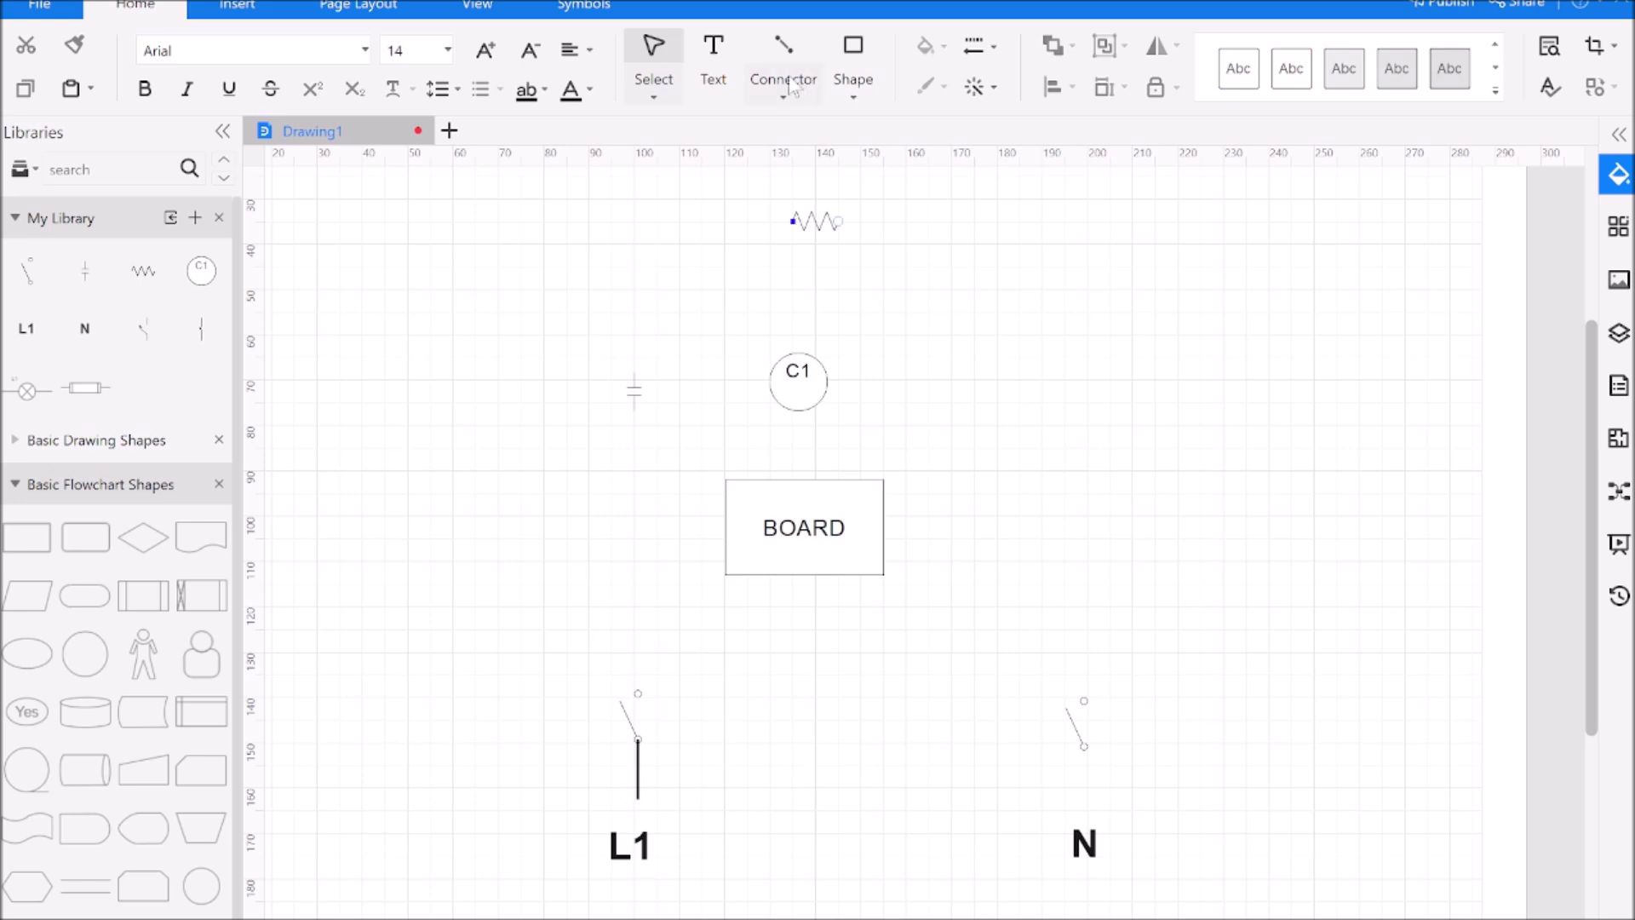
pyautogui.click(790, 77)
pyautogui.moveTo(1083, 746); pyautogui.dragTo(1083, 809)
pyautogui.click(1209, 703)
# - Wire the L1 switch to BOARD's left side and the N switch to its right side
pyautogui.click(783, 50)
pyautogui.moveTo(638, 695)
pyautogui.mouseDown()
pyautogui.moveTo(637, 549)
pyautogui.moveTo(724, 552)
pyautogui.mouseUp()
pyautogui.click(682, 660)
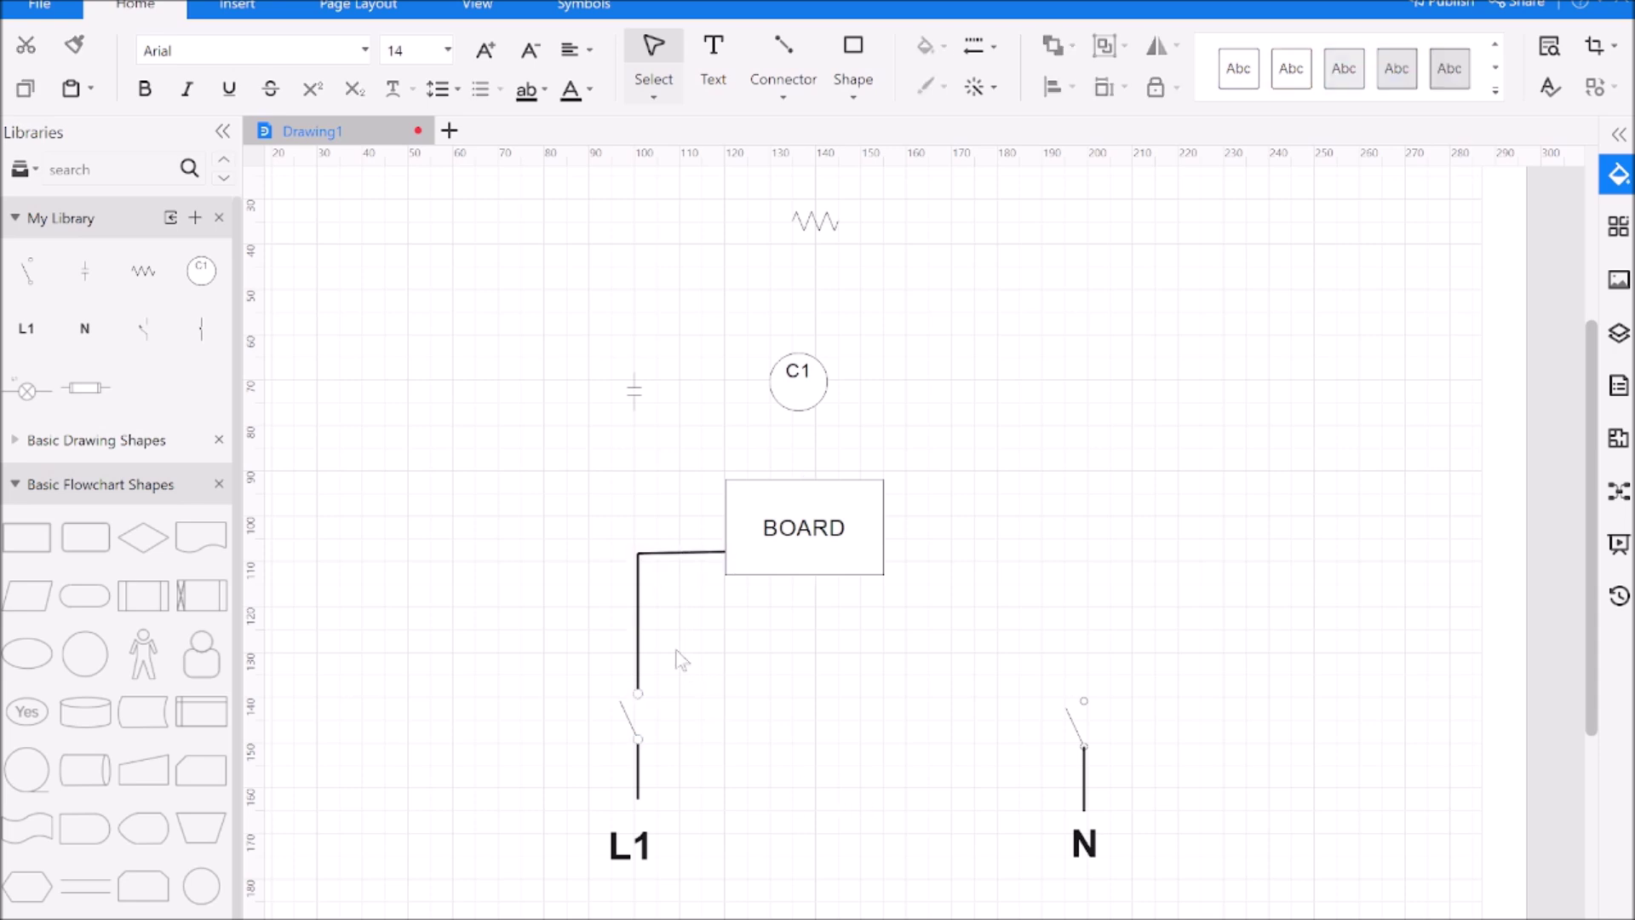
pyautogui.hotkey('ctrl', '3')
pyautogui.moveTo(1083, 701)
pyautogui.mouseDown()
pyautogui.moveTo(1083, 555)
pyautogui.moveTo(889, 568)
pyautogui.moveTo(885, 555)
pyautogui.mouseUp()
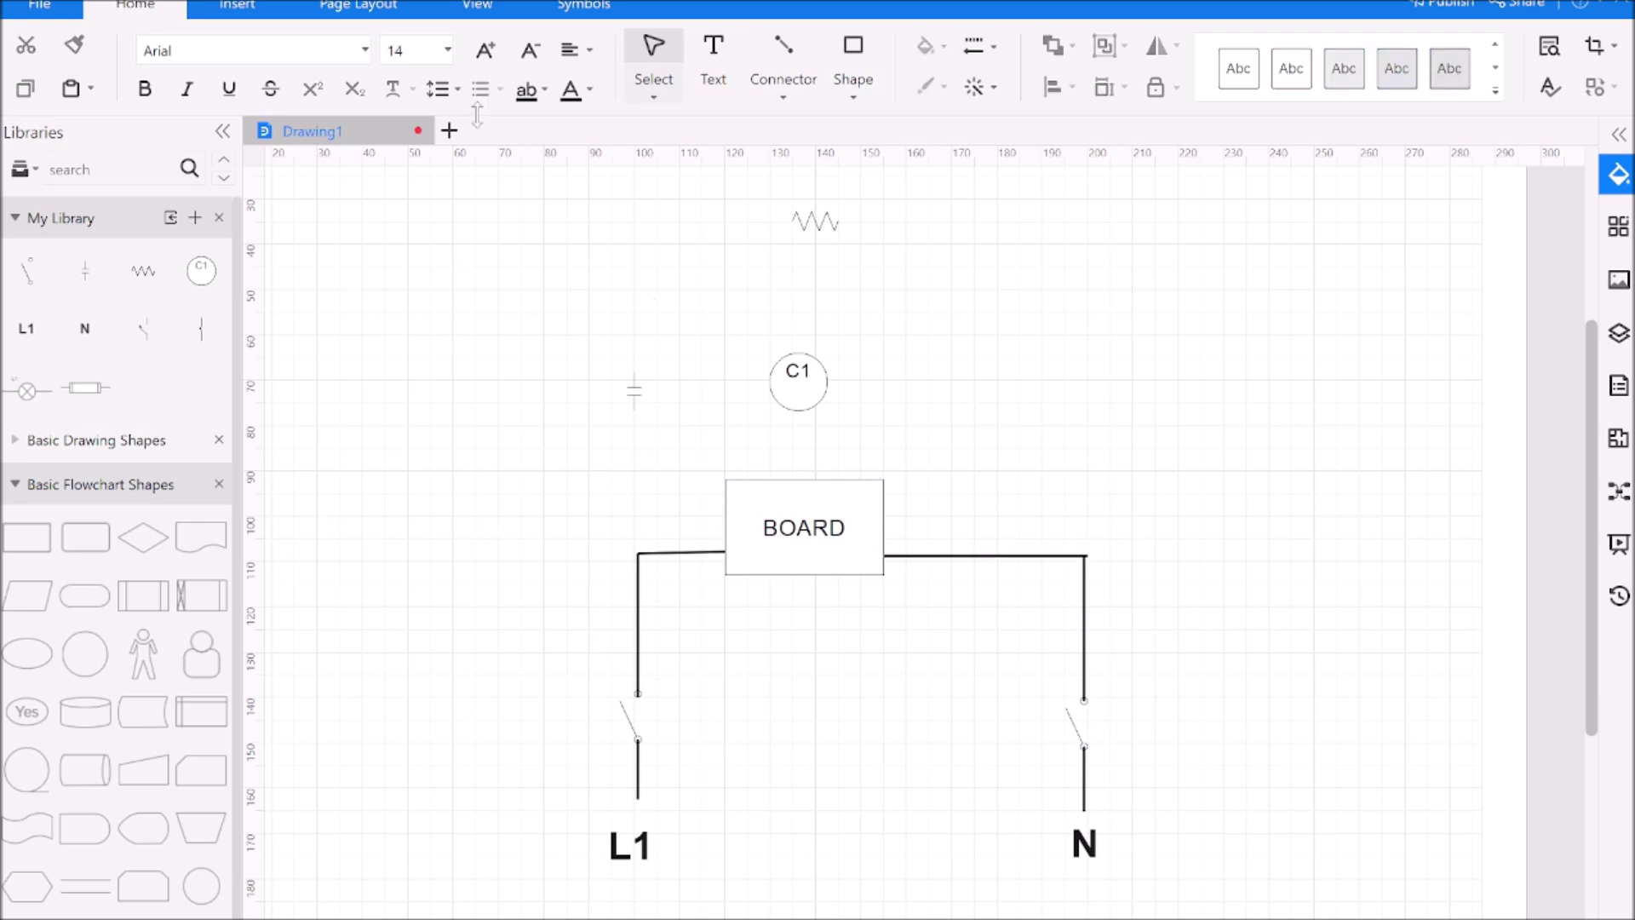
# - Run the L1 wire left and up to the contact, then wire the contact's top to the resistor's left end
pyautogui.hotkey('ctrl', '3')
pyautogui.moveTo(566, 739); pyautogui.dragTo(637, 740)
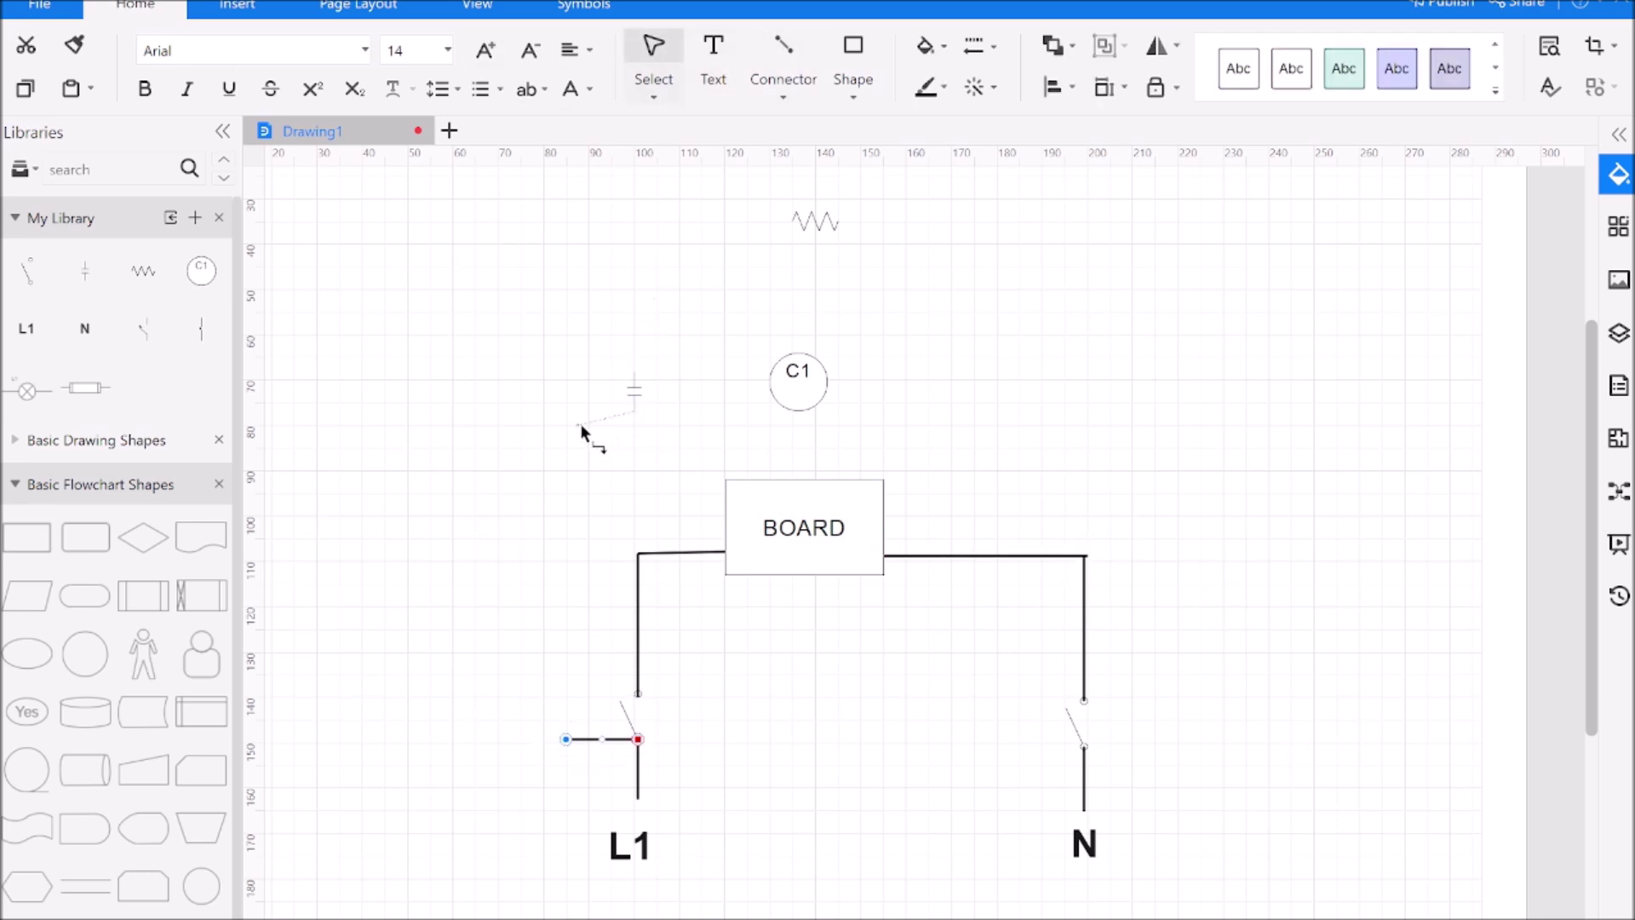
pyautogui.moveTo(634, 411); pyautogui.dragTo(549, 411)
pyautogui.click(551, 430)
pyautogui.hotkey('ctrl', '3')
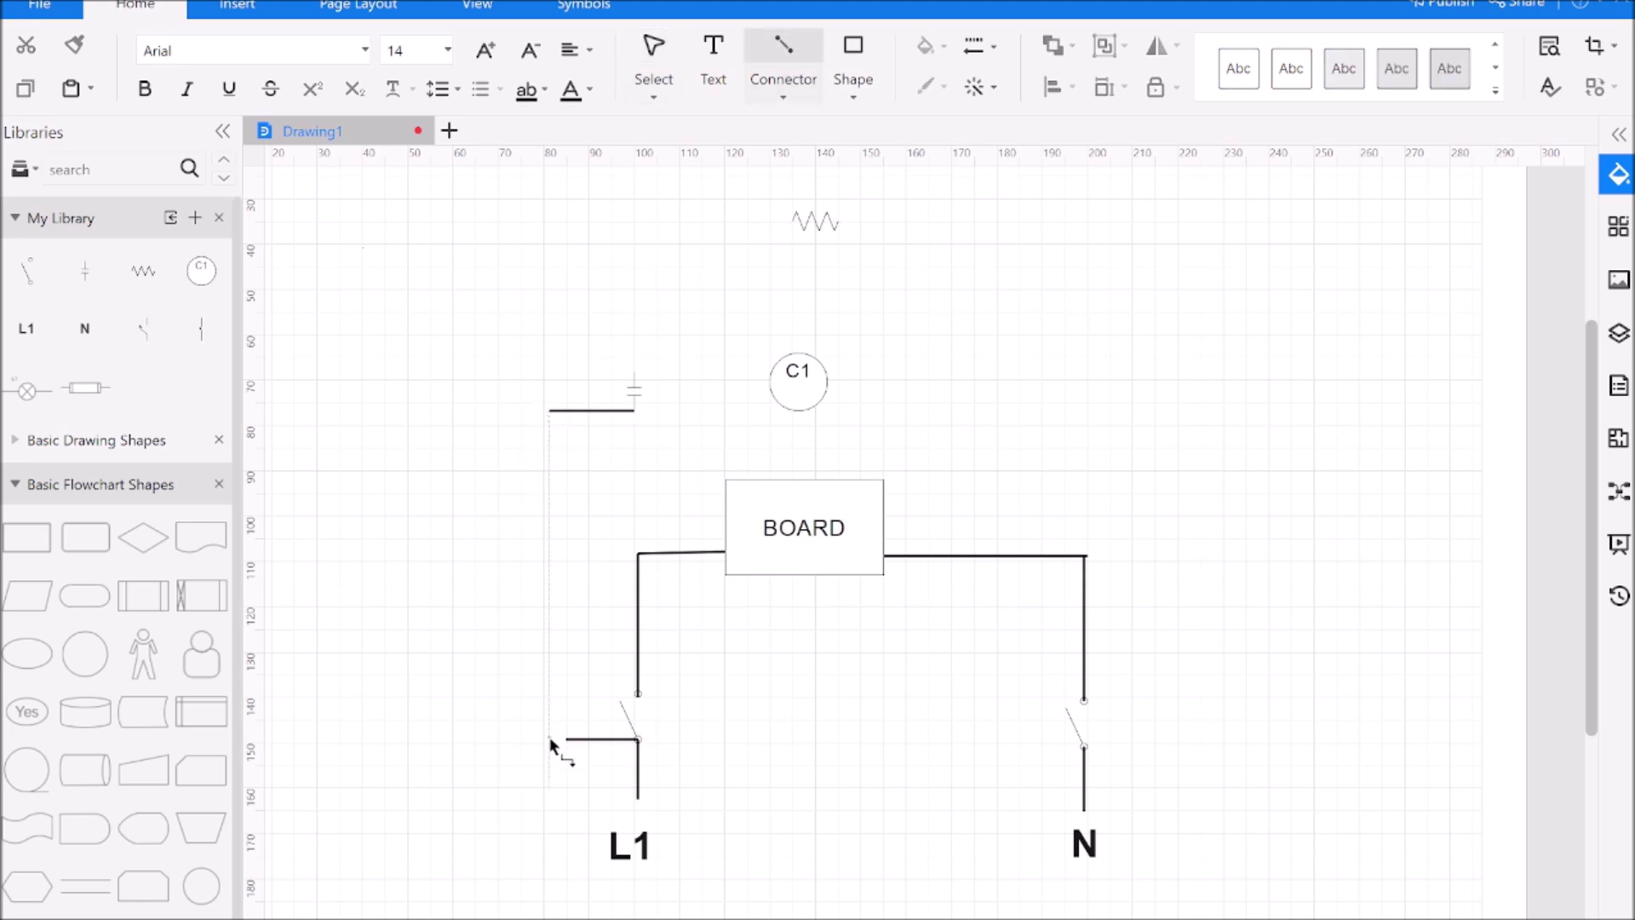
pyautogui.moveTo(552, 743); pyautogui.dragTo(550, 740)
pyautogui.click(718, 726)
pyautogui.hotkey('ctrl', '3')
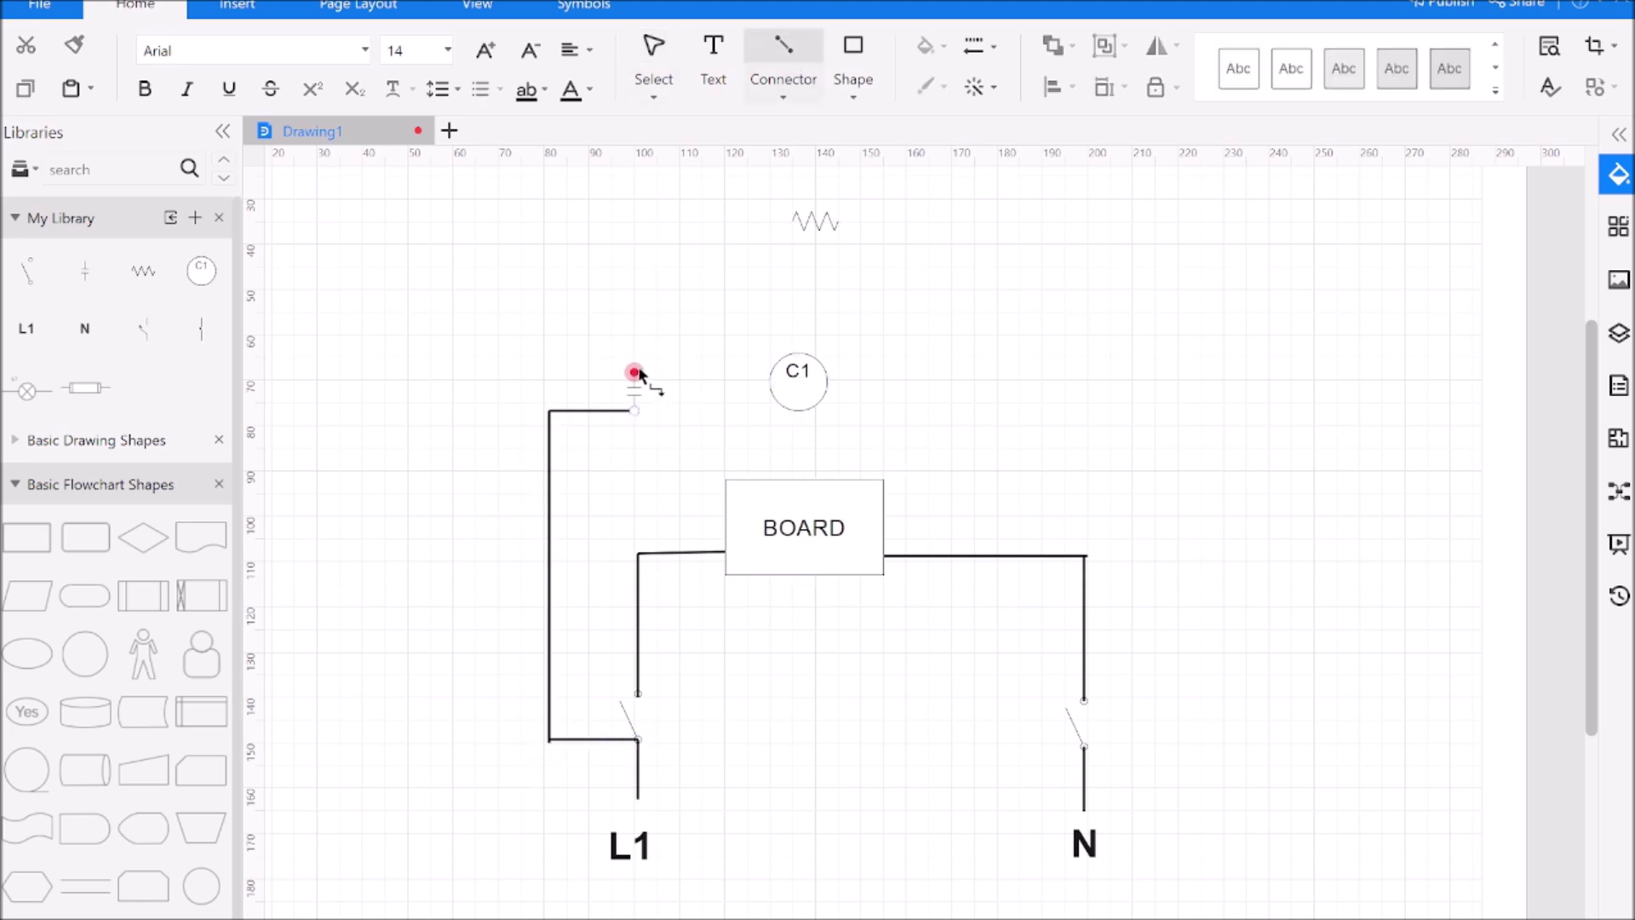
pyautogui.moveTo(635, 372); pyautogui.dragTo(792, 222)
pyautogui.click(1097, 445)
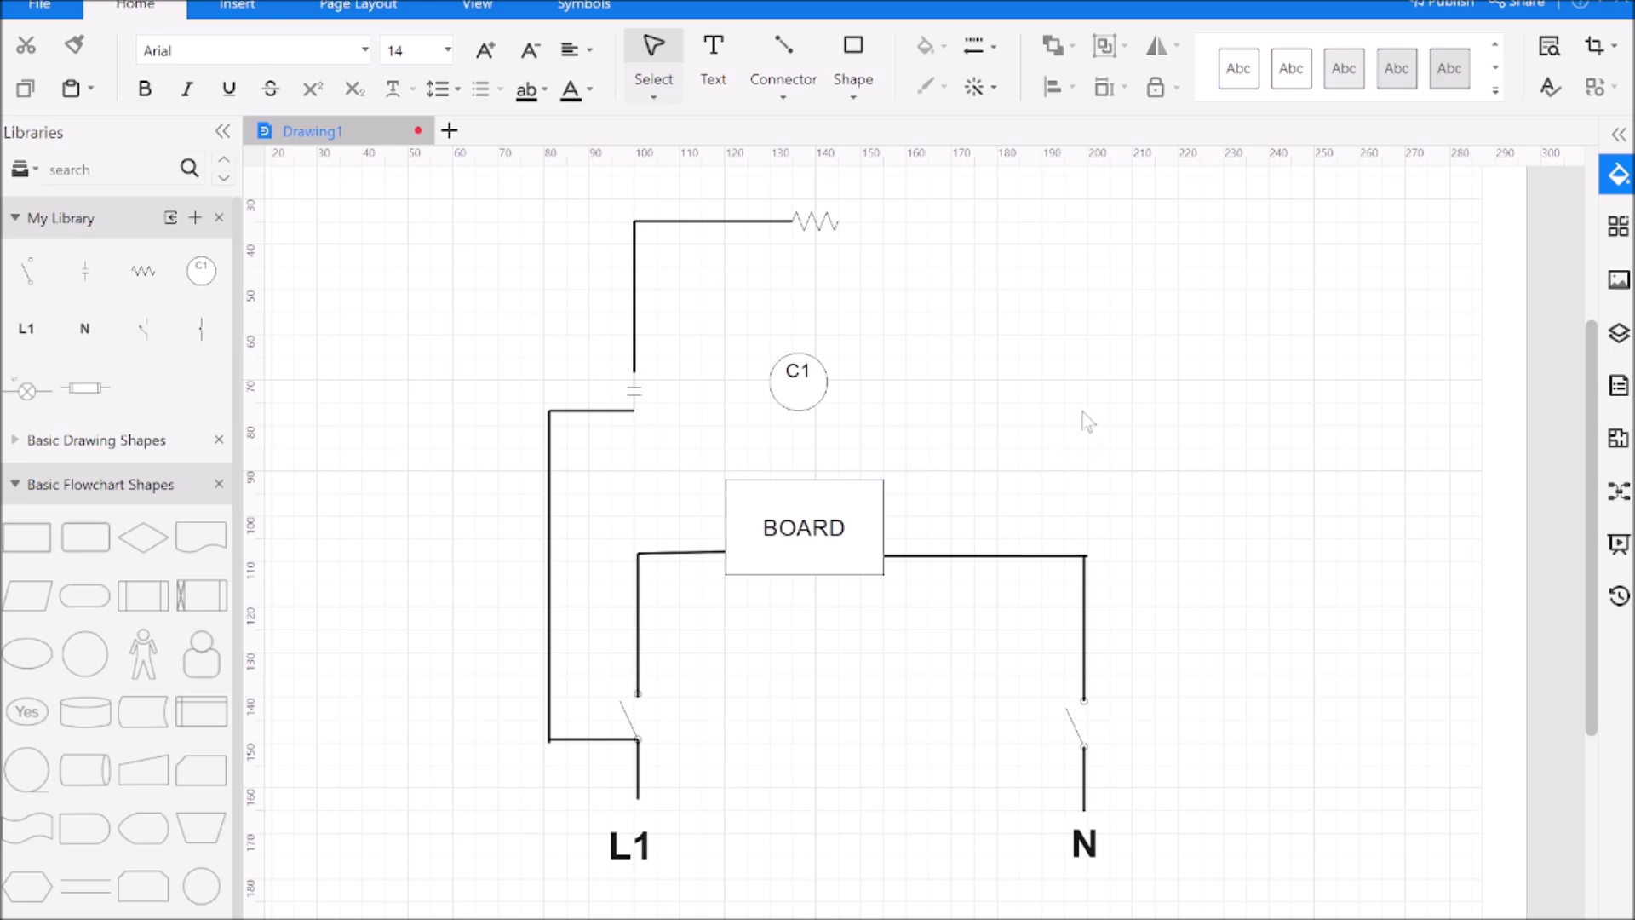
# - Wire the resistor's right end across and down to the N switch wire
pyautogui.click(817, 47)
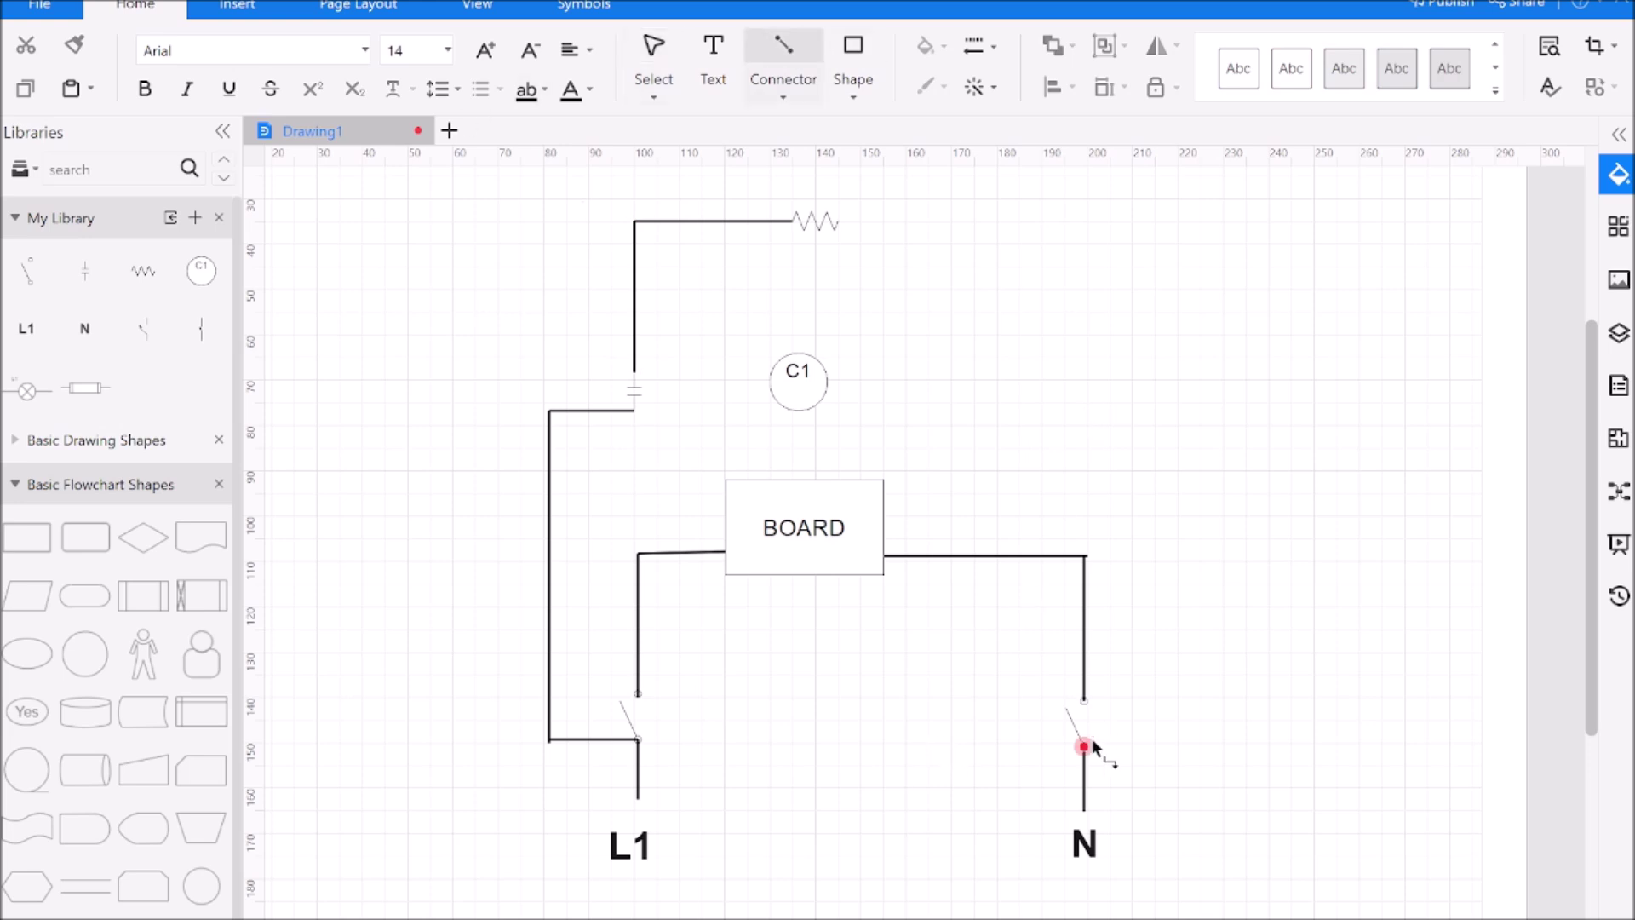
pyautogui.moveTo(1084, 746); pyautogui.dragTo(1178, 746)
pyautogui.moveTo(1106, 216); pyautogui.dragTo(1180, 653)
pyautogui.moveTo(1178, 734); pyautogui.dragTo(1178, 745)
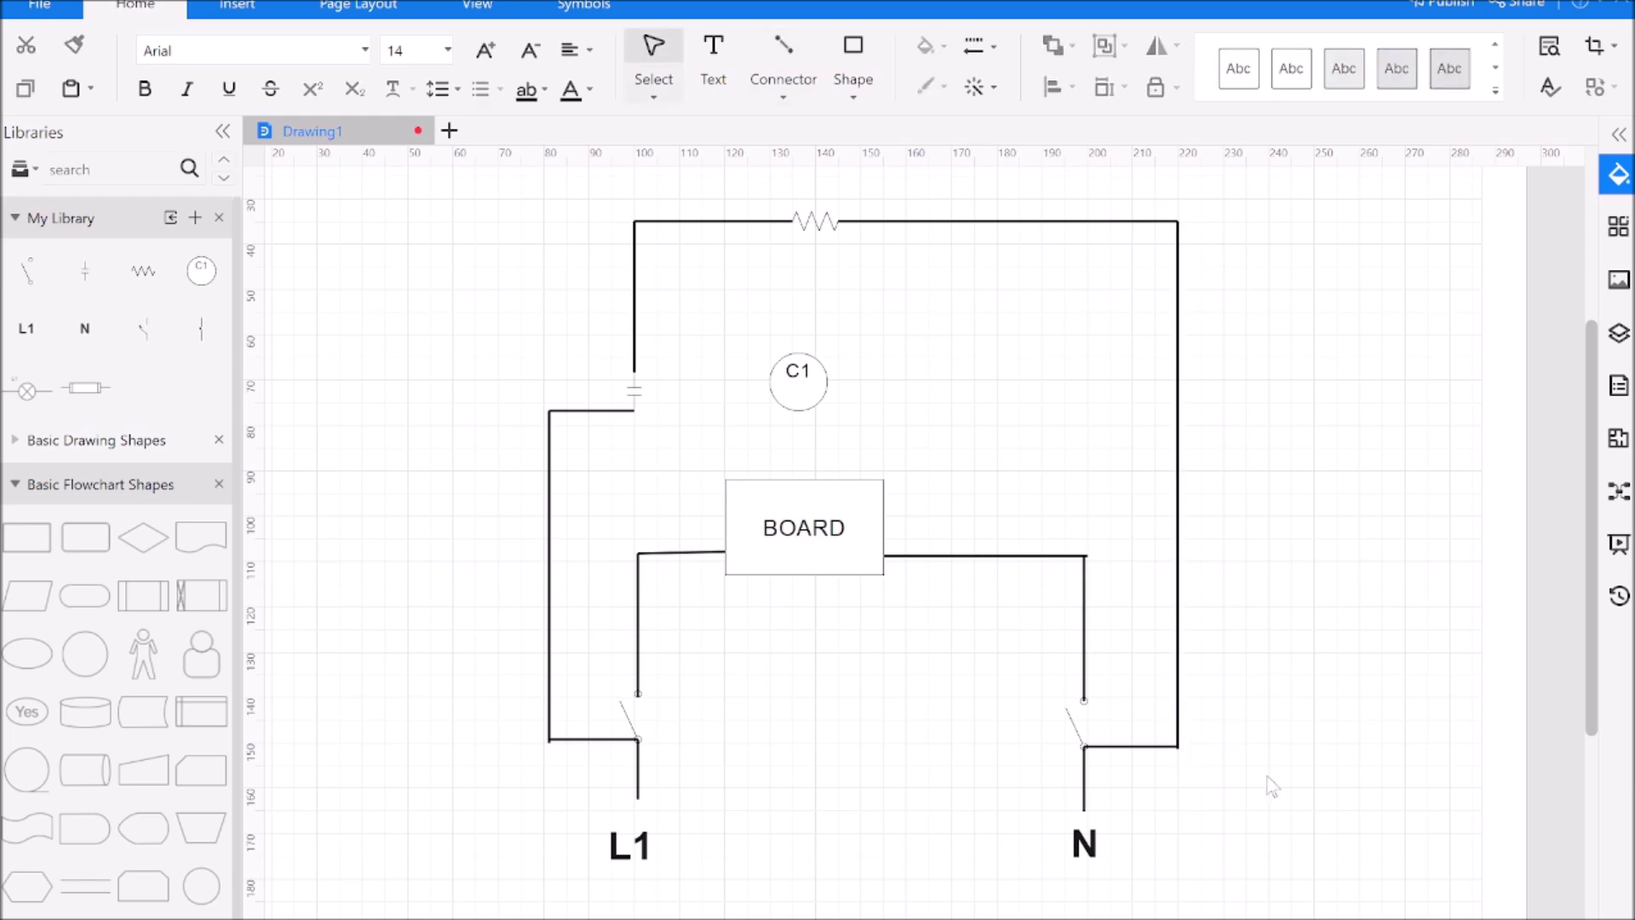
# - Connect BOARD's top to the left and right sides of C1
pyautogui.moveTo(738, 479); pyautogui.dragTo(770, 382)
pyautogui.click(745, 379)
pyautogui.moveTo(867, 480); pyautogui.dragTo(826, 382)
pyautogui.click(966, 460)
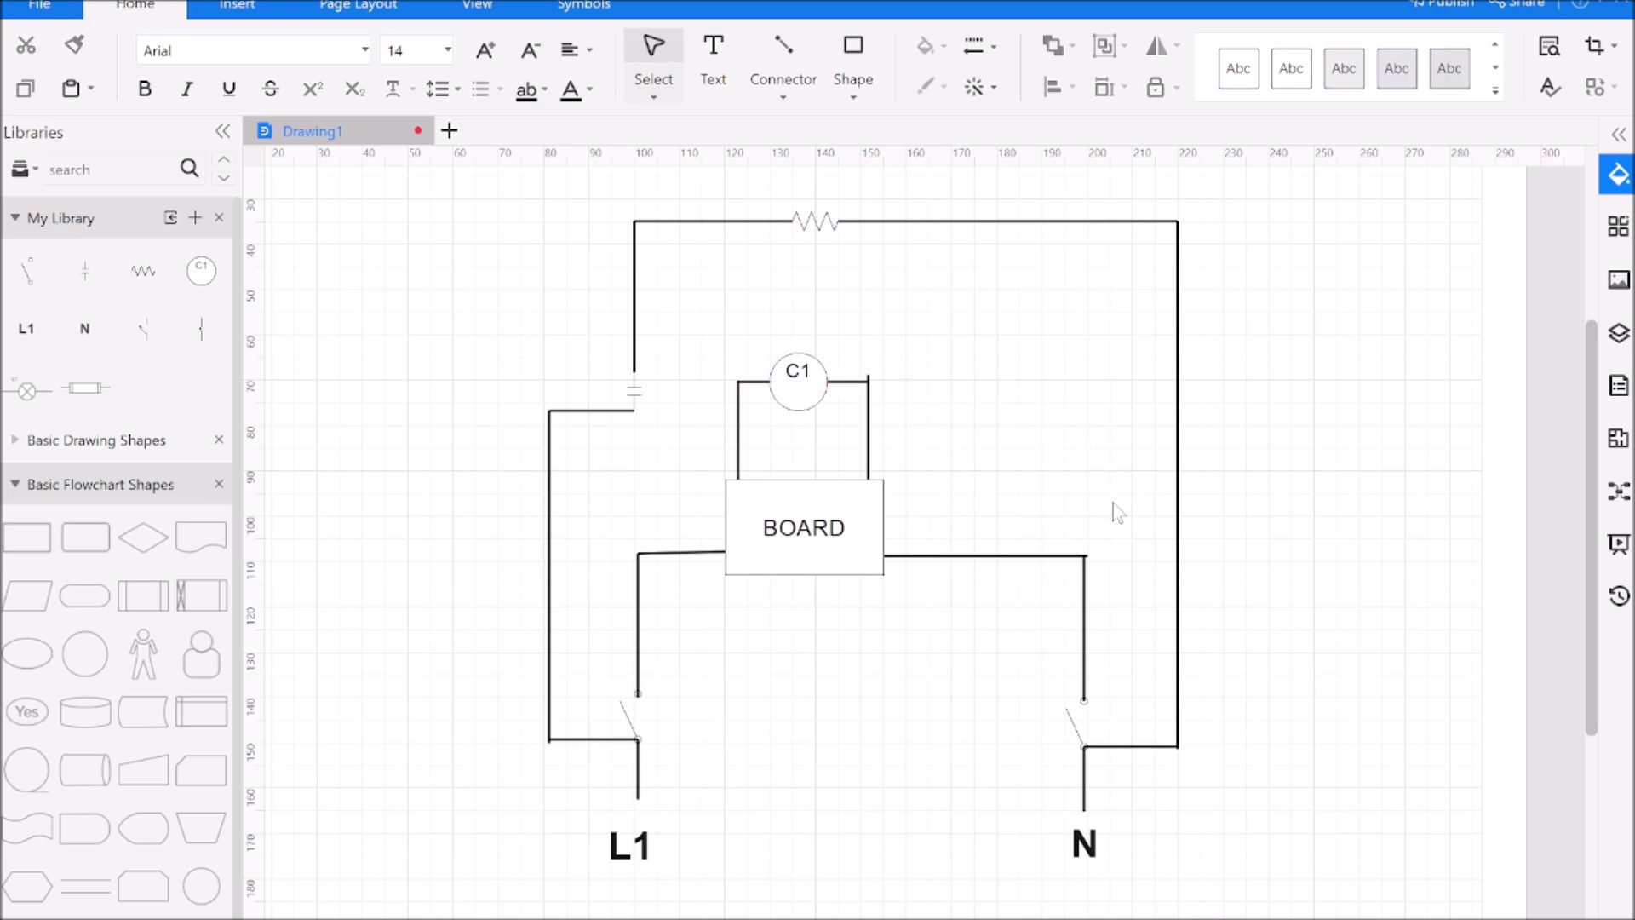
# - Label the resistor ELEMENT, widening the text box to fit one line
pyautogui.click(713, 68)
pyautogui.click(857, 266)
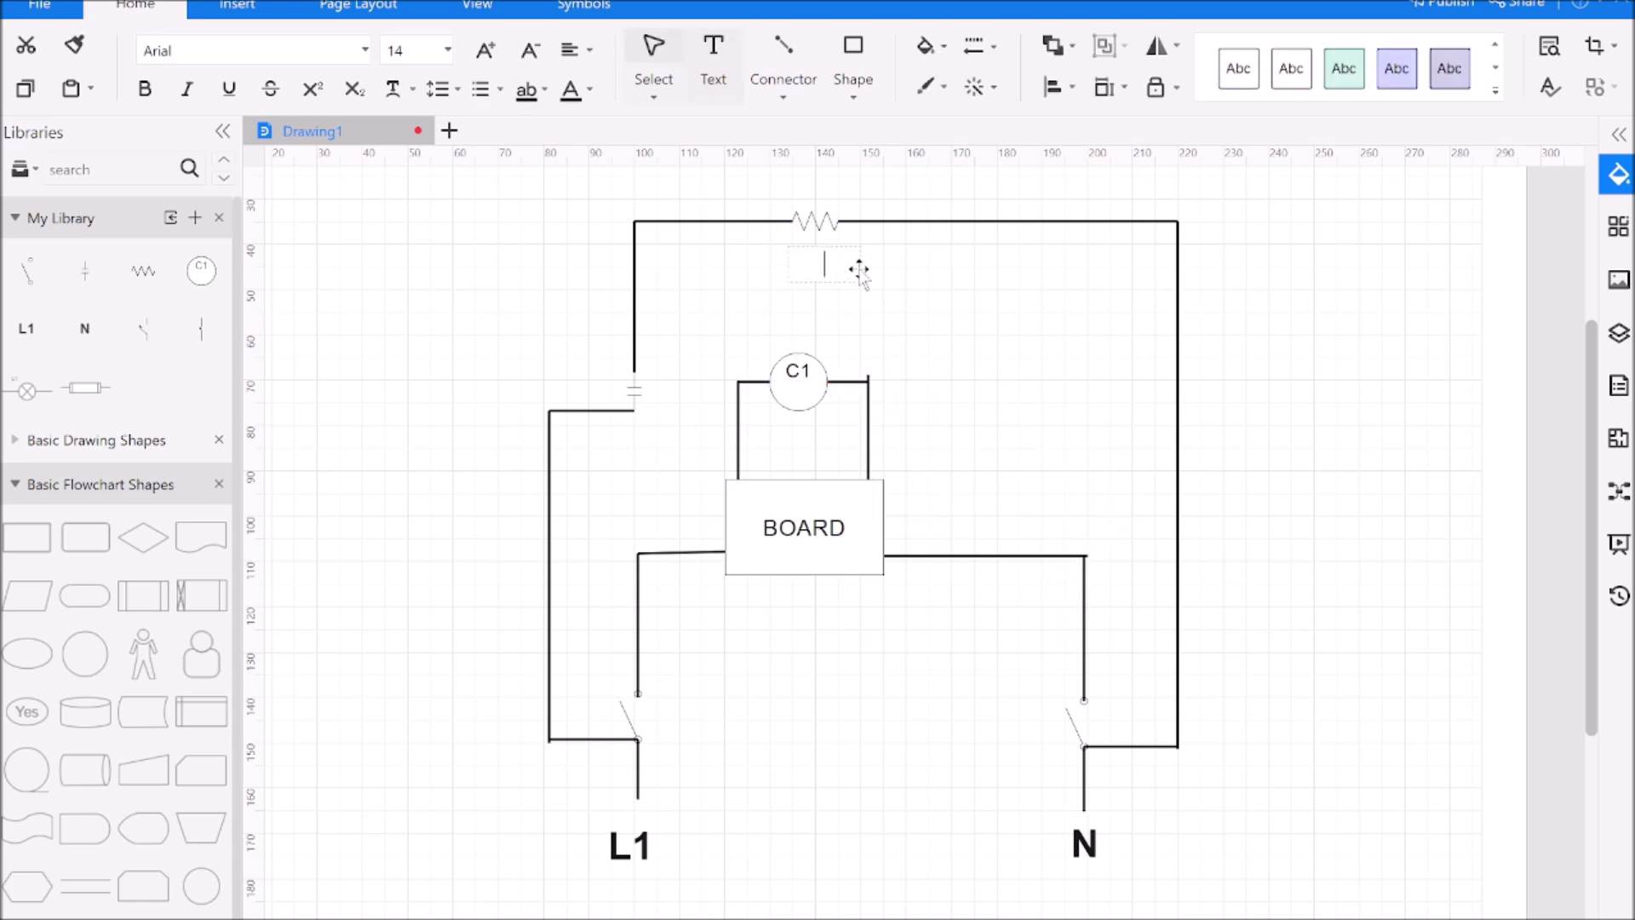
pyautogui.write('ELEMENT')
pyautogui.moveTo(861, 252); pyautogui.dragTo(905, 252)
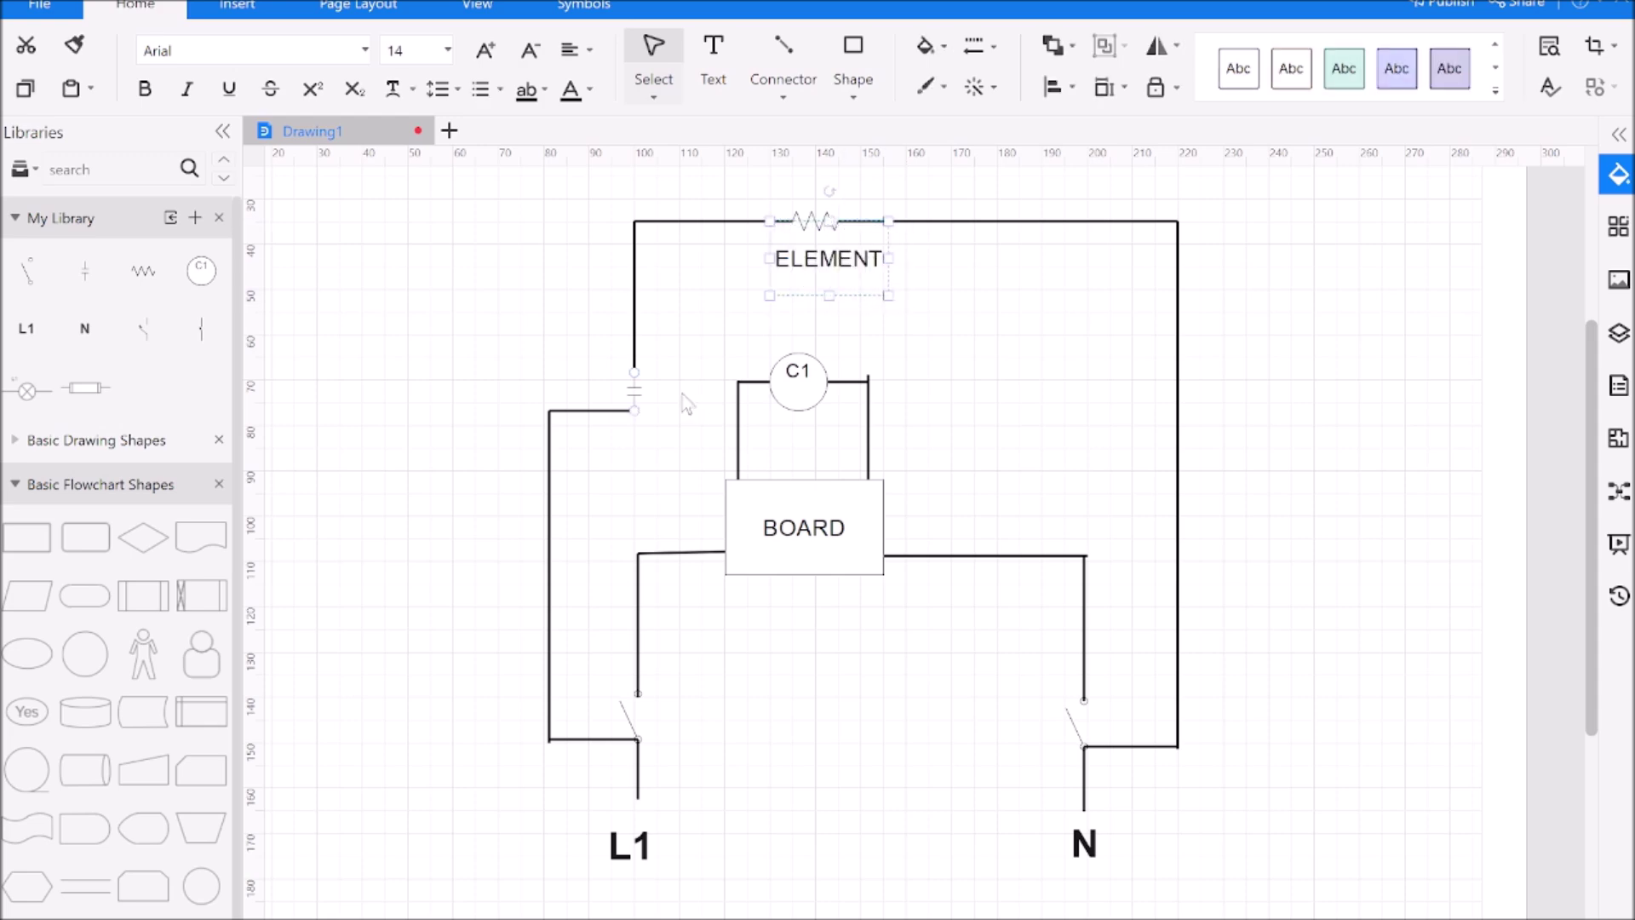
pyautogui.click(672, 328)
# - Add the label CONTACTOR COIL above BOARD
pyautogui.click(714, 64)
pyautogui.moveTo(760, 421); pyautogui.dragTo(857, 494)
pyautogui.write('CONTACTOR COIL')
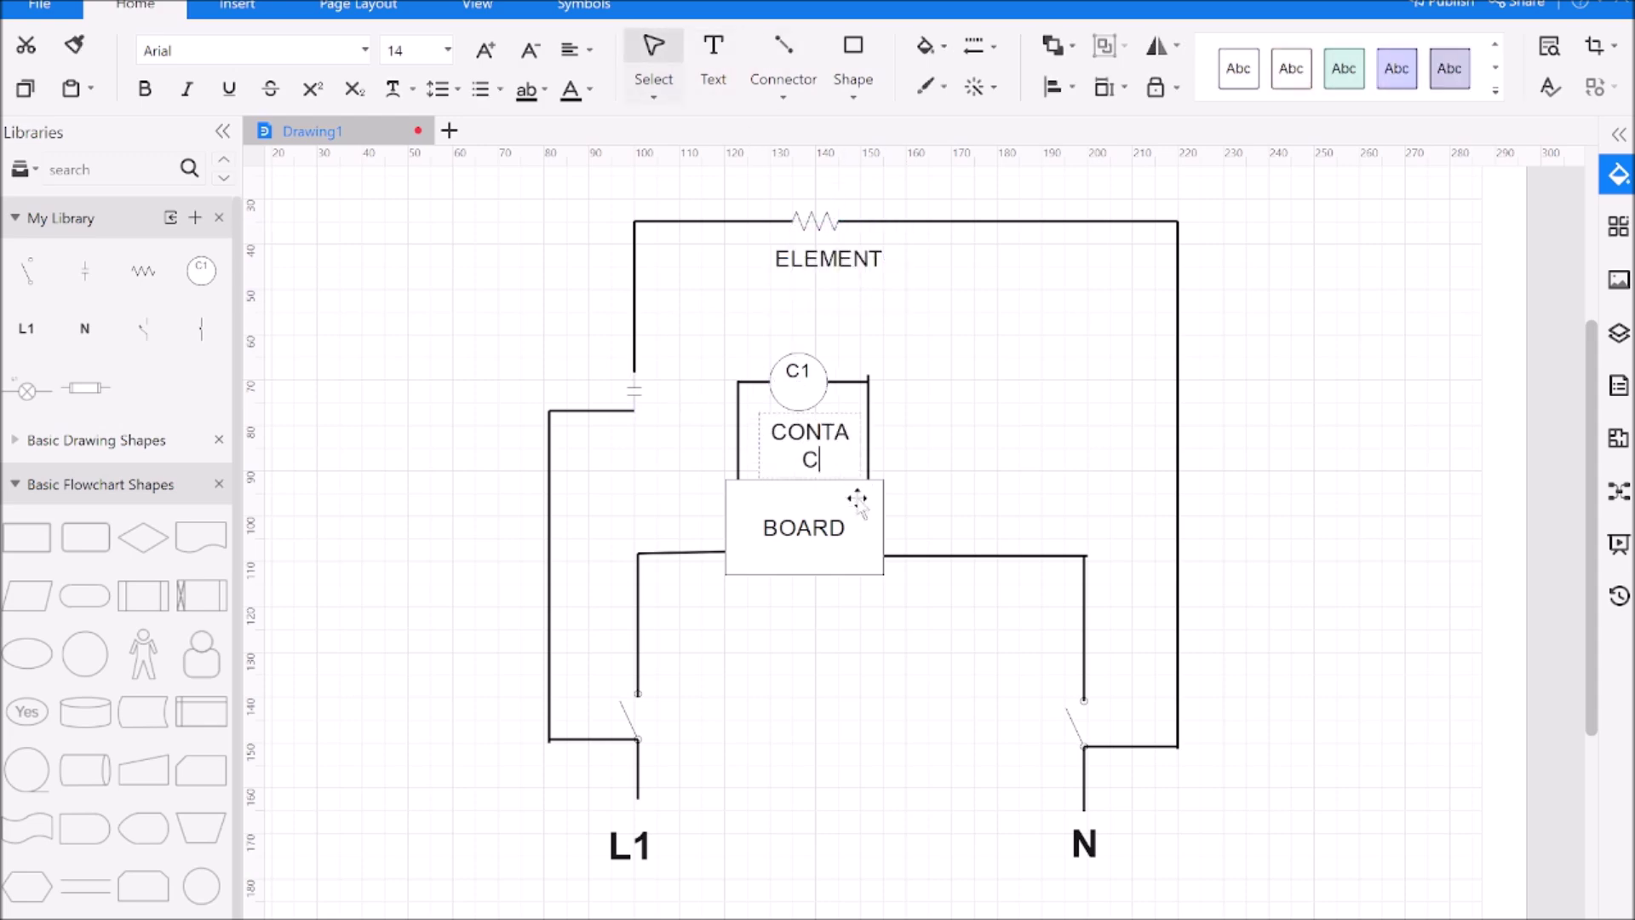
pyautogui.click(868, 449)
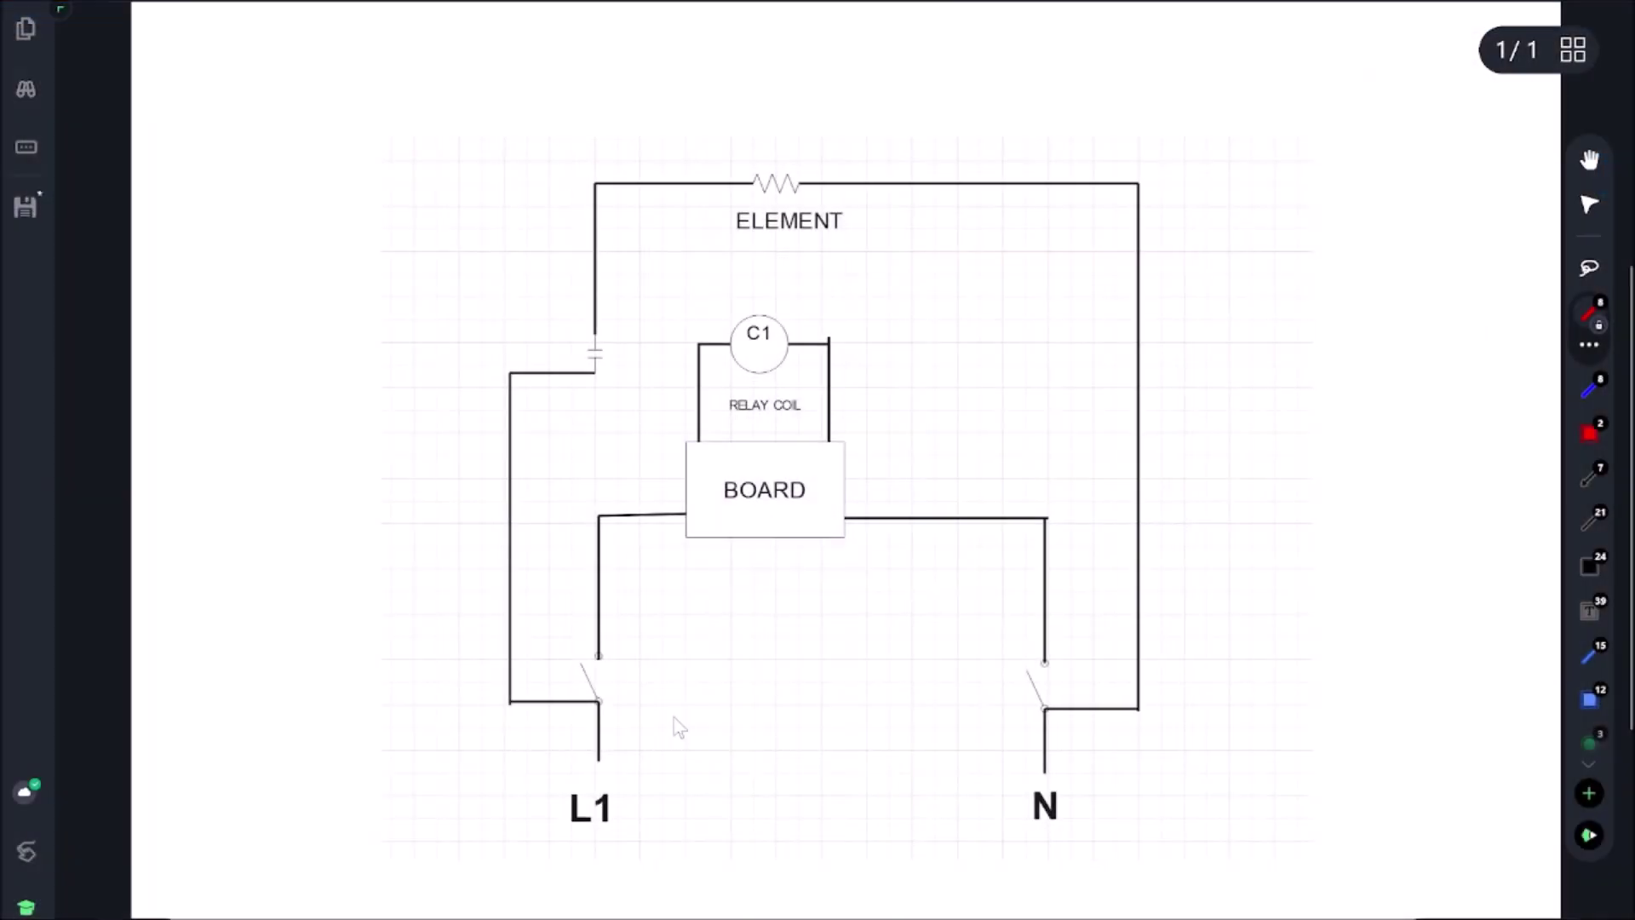
# - Trace the L1 lead up to BOARD in red and the N lead up to BOARD in blue
pyautogui.moveTo(601, 760); pyautogui.dragTo(600, 703)
pyautogui.click(1591, 392)
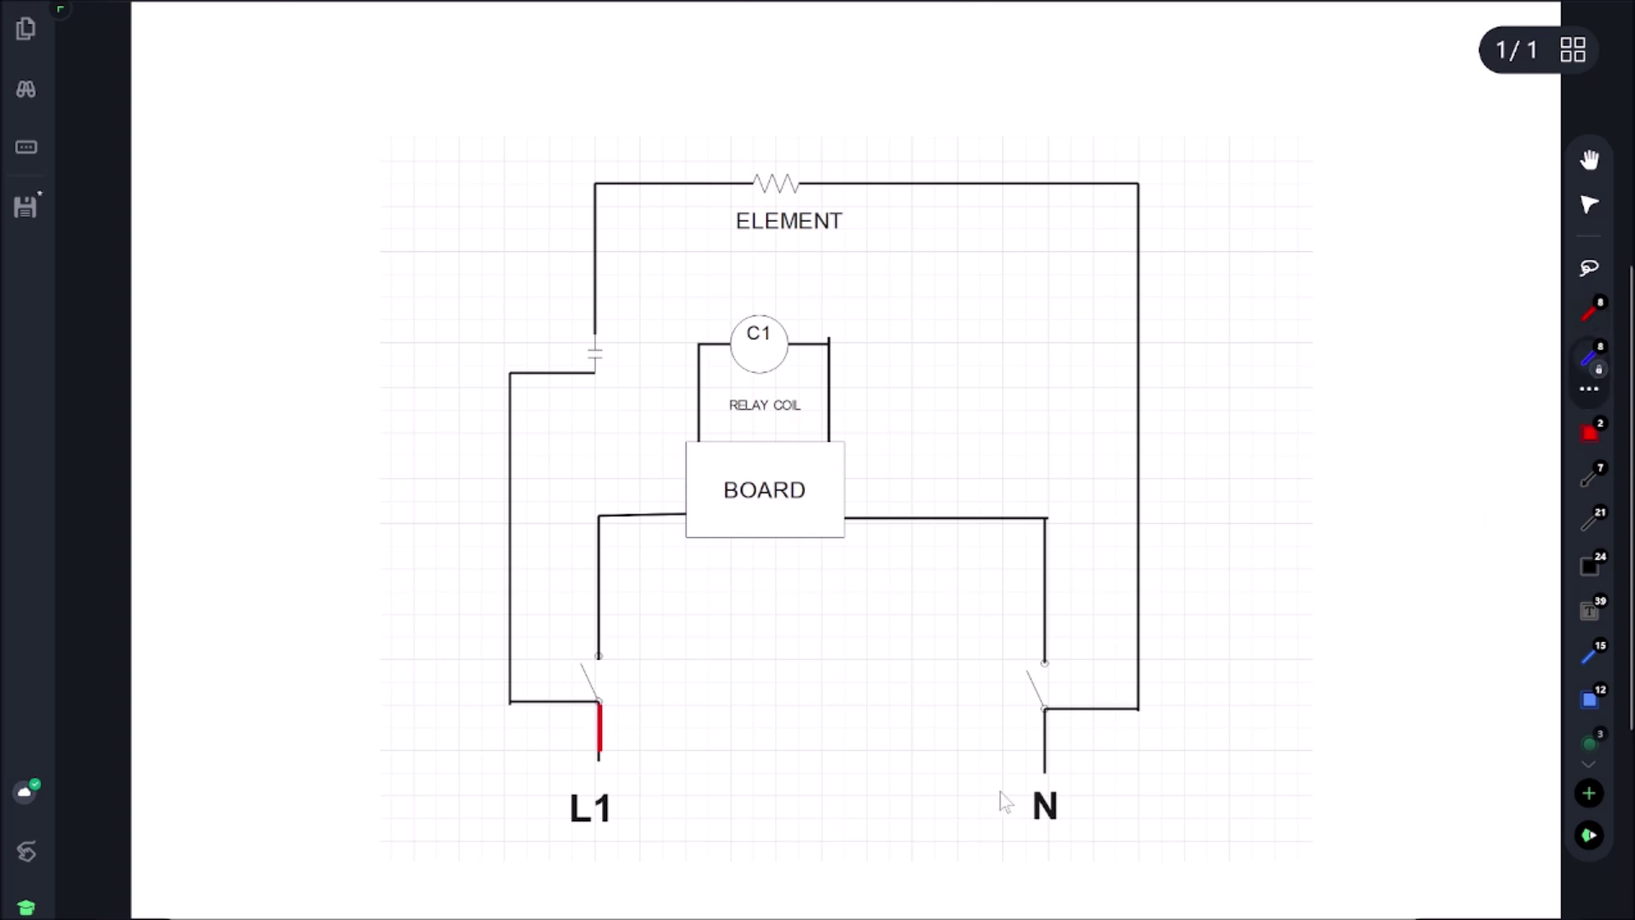
pyautogui.moveTo(1044, 774); pyautogui.dragTo(1046, 709)
pyautogui.moveTo(1044, 707)
pyautogui.mouseDown()
pyautogui.moveTo(1046, 521)
pyautogui.moveTo(848, 516)
pyautogui.mouseUp()
pyautogui.click(1587, 315)
pyautogui.moveTo(600, 700)
pyautogui.mouseDown()
pyautogui.moveTo(601, 516)
pyautogui.moveTo(686, 514)
pyautogui.mouseUp()
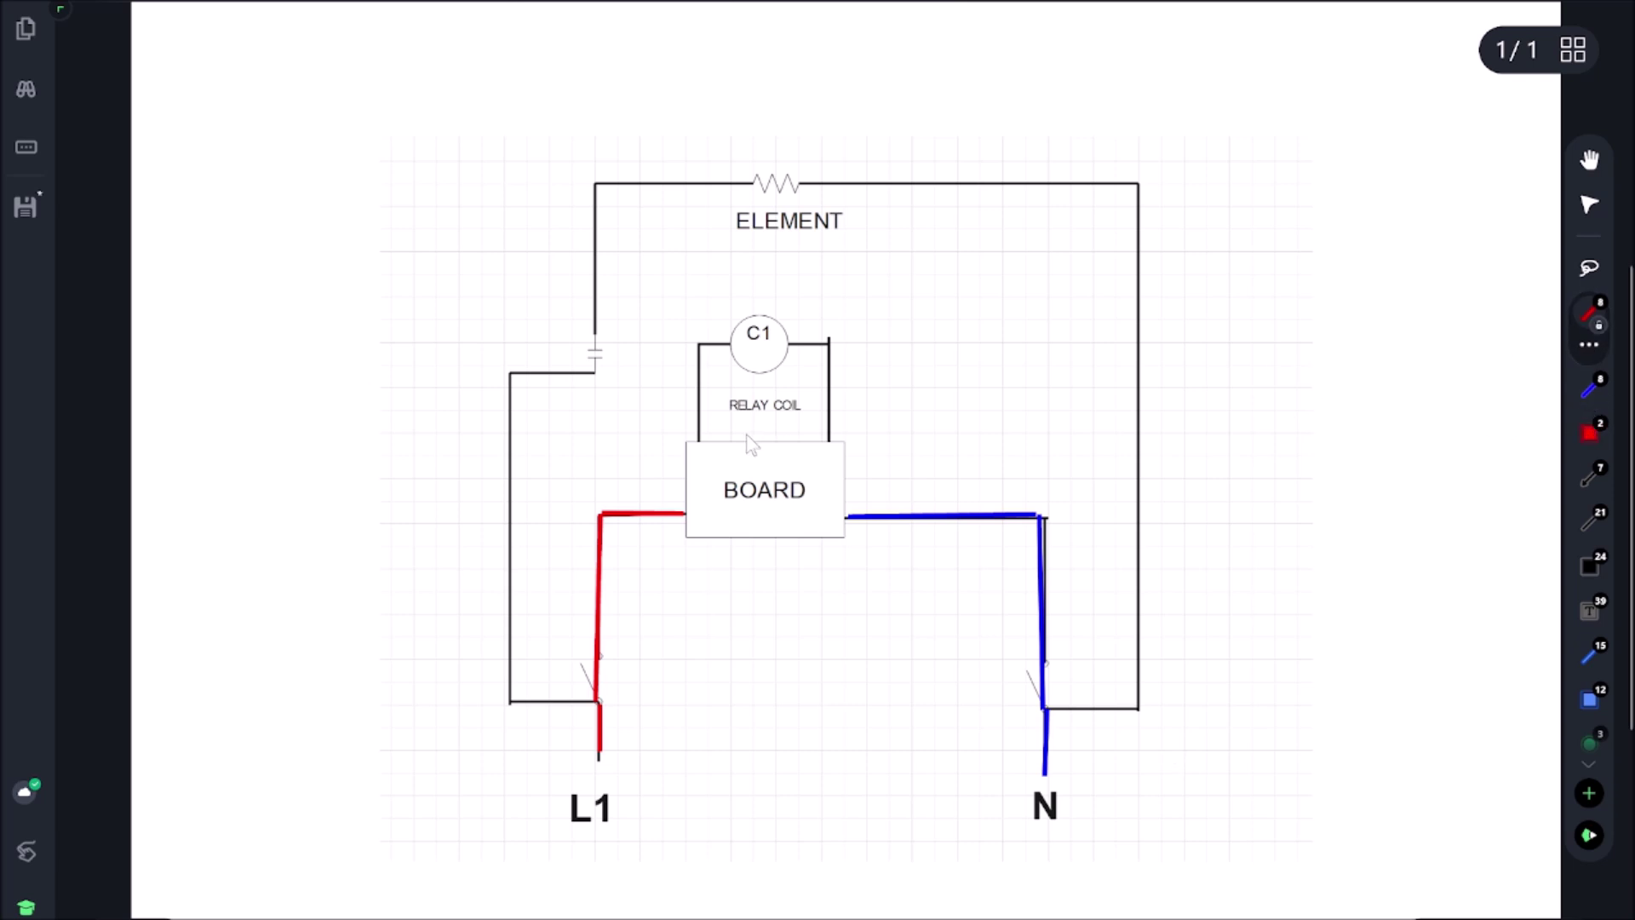
# - Trace the relay coil's left wire in red and its right wire in blue
pyautogui.moveTo(695, 427)
pyautogui.mouseDown()
pyautogui.moveTo(699, 345)
pyautogui.moveTo(736, 342)
pyautogui.mouseUp()
pyautogui.click(1588, 388)
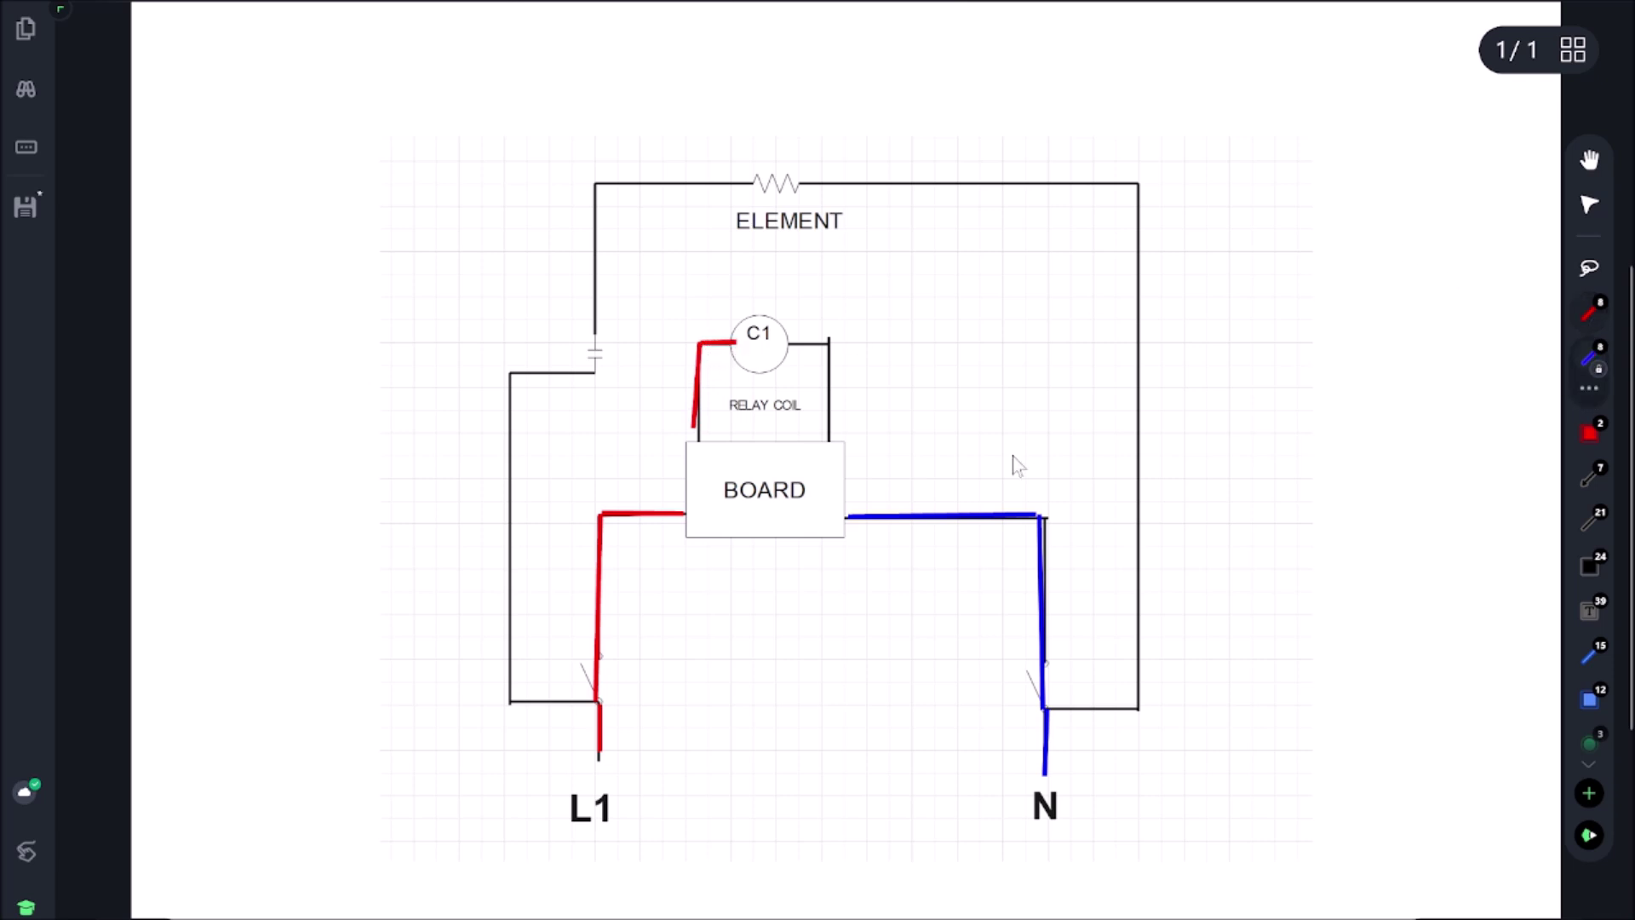
pyautogui.moveTo(826, 438)
pyautogui.mouseDown()
pyautogui.moveTo(827, 345)
pyautogui.moveTo(792, 342)
pyautogui.mouseUp()
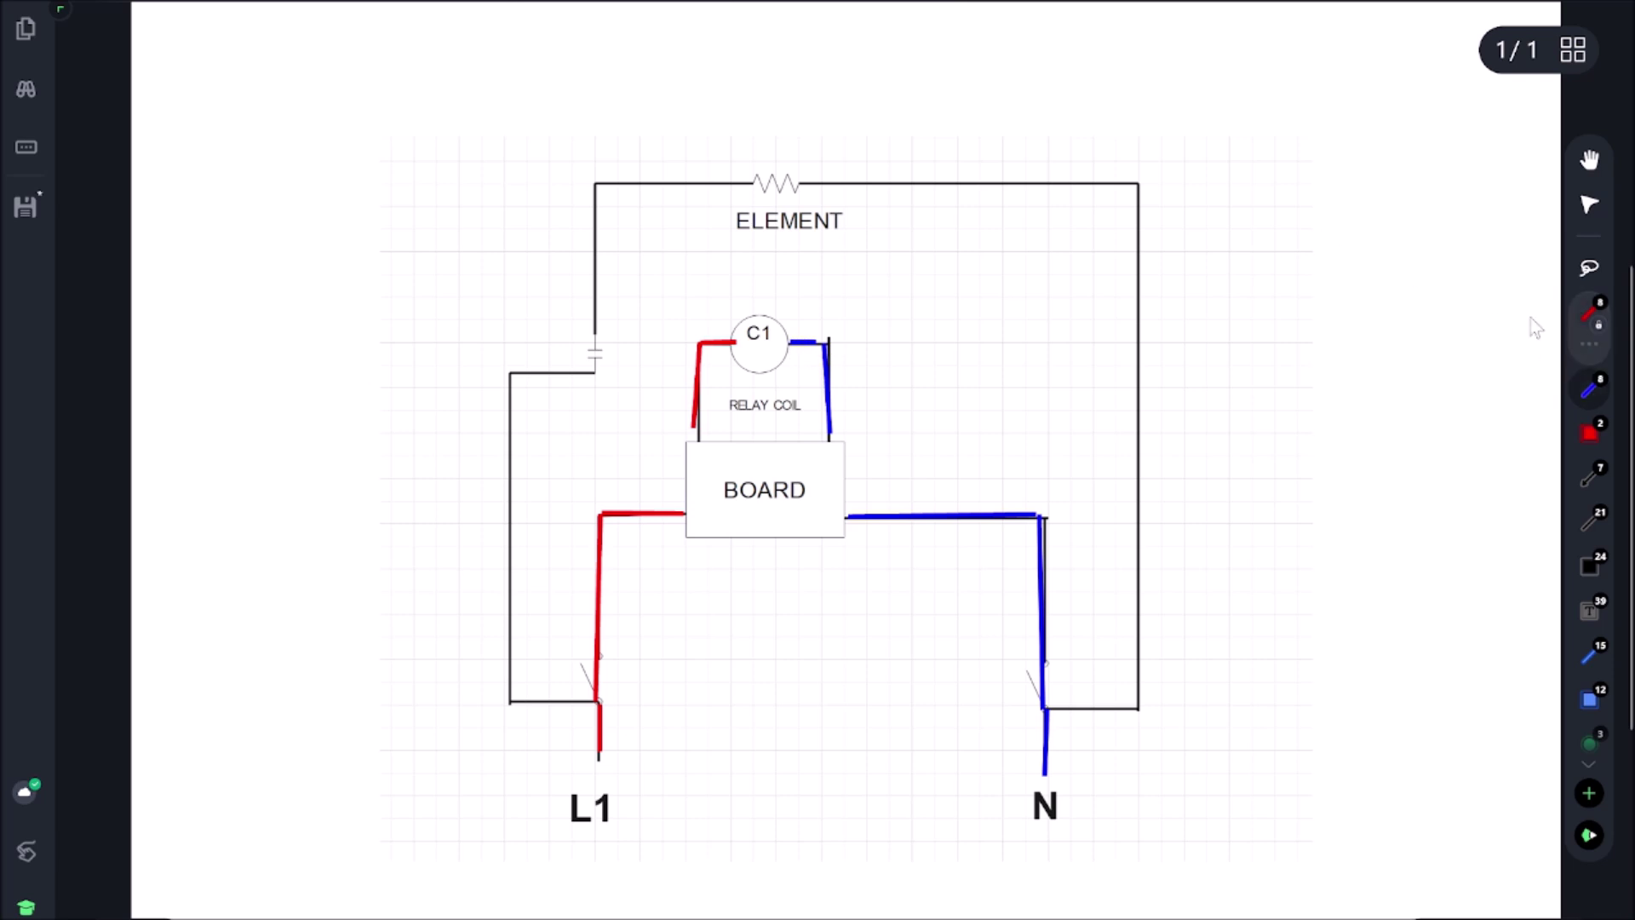
# - Trace L1 through the contact to ELEMENT in red, and the return from ELEMENT to N in blue
pyautogui.click(1588, 314)
pyautogui.moveTo(589, 371); pyautogui.dragTo(600, 327)
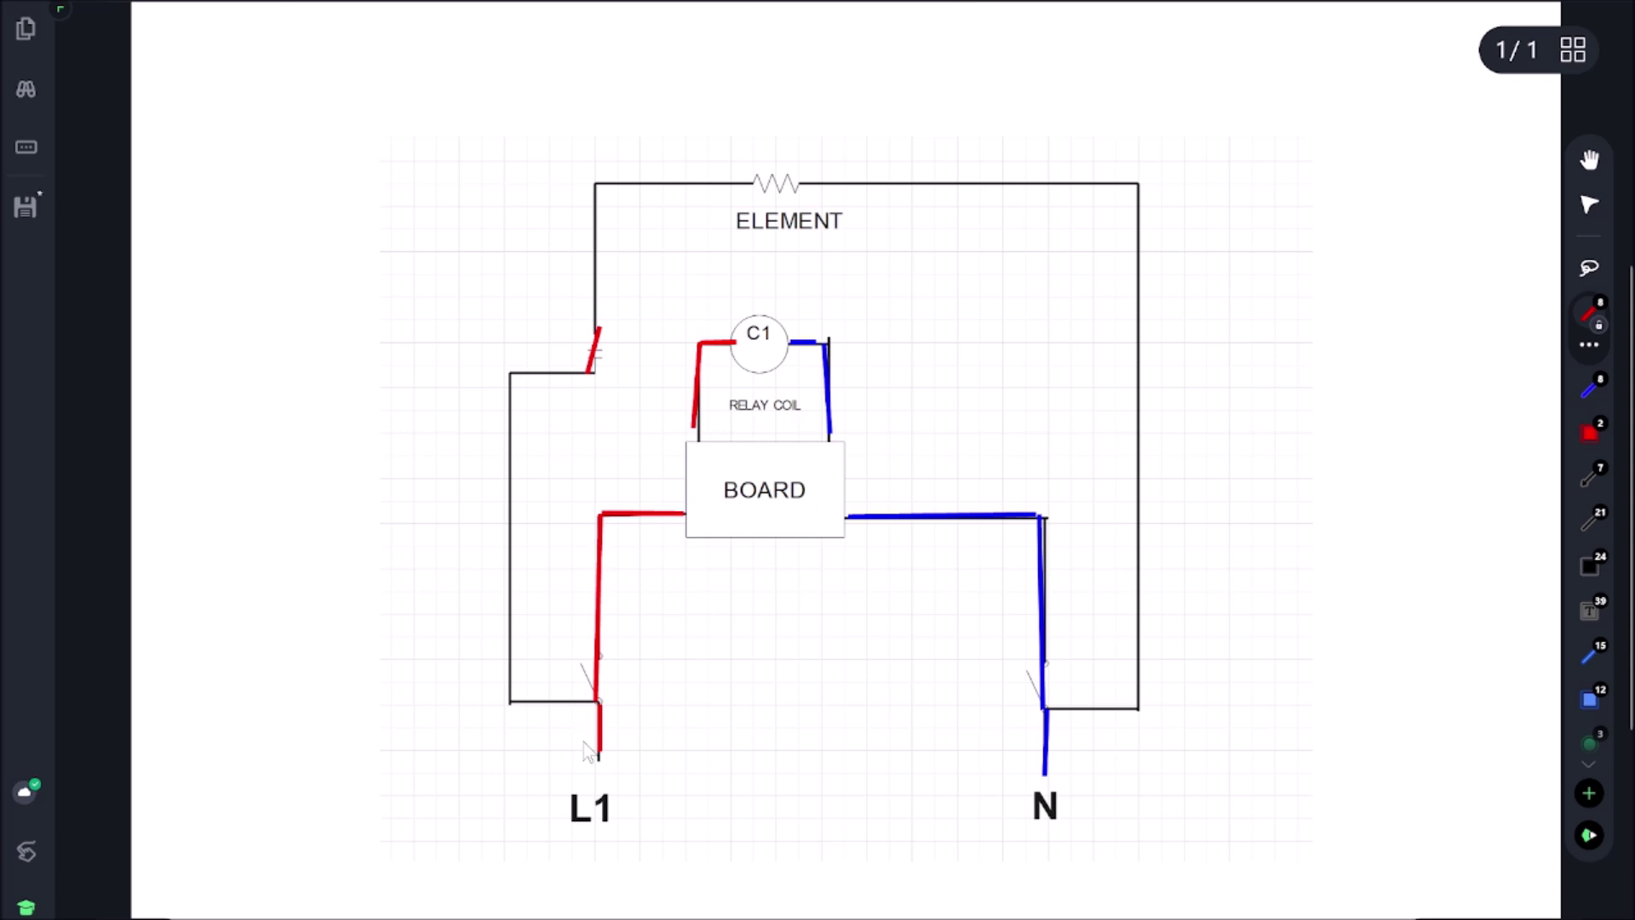
pyautogui.moveTo(596, 713)
pyautogui.mouseDown()
pyautogui.moveTo(506, 700)
pyautogui.moveTo(511, 376)
pyautogui.moveTo(594, 375)
pyautogui.mouseUp()
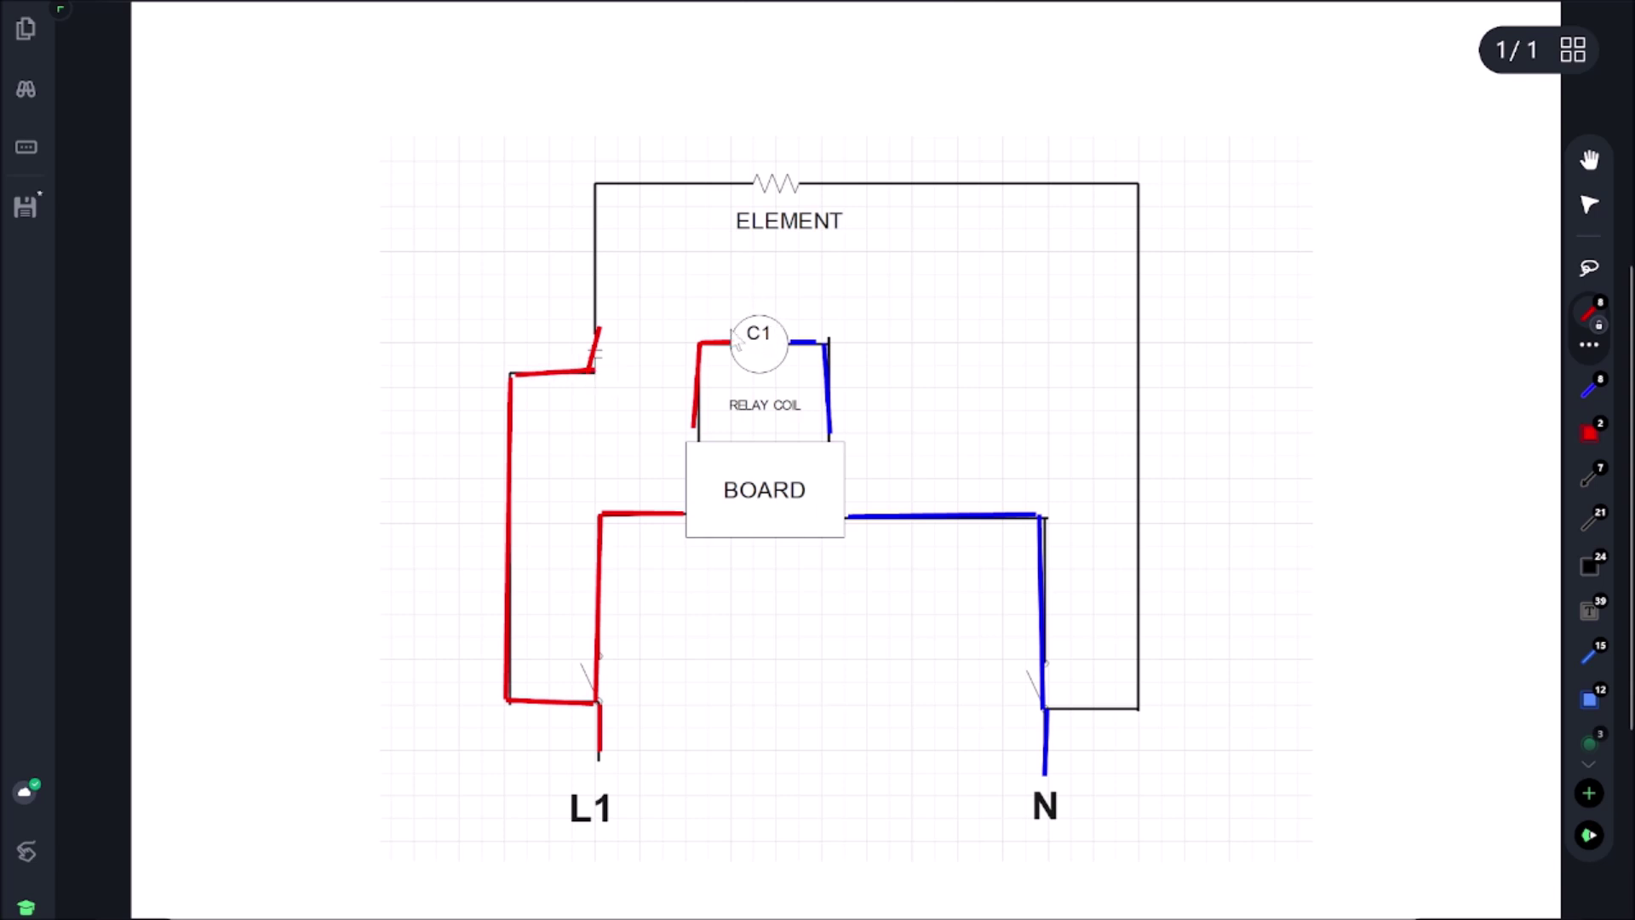
pyautogui.moveTo(600, 327)
pyautogui.mouseDown()
pyautogui.moveTo(595, 177)
pyautogui.moveTo(748, 180)
pyautogui.mouseUp()
pyautogui.click(1607, 383)
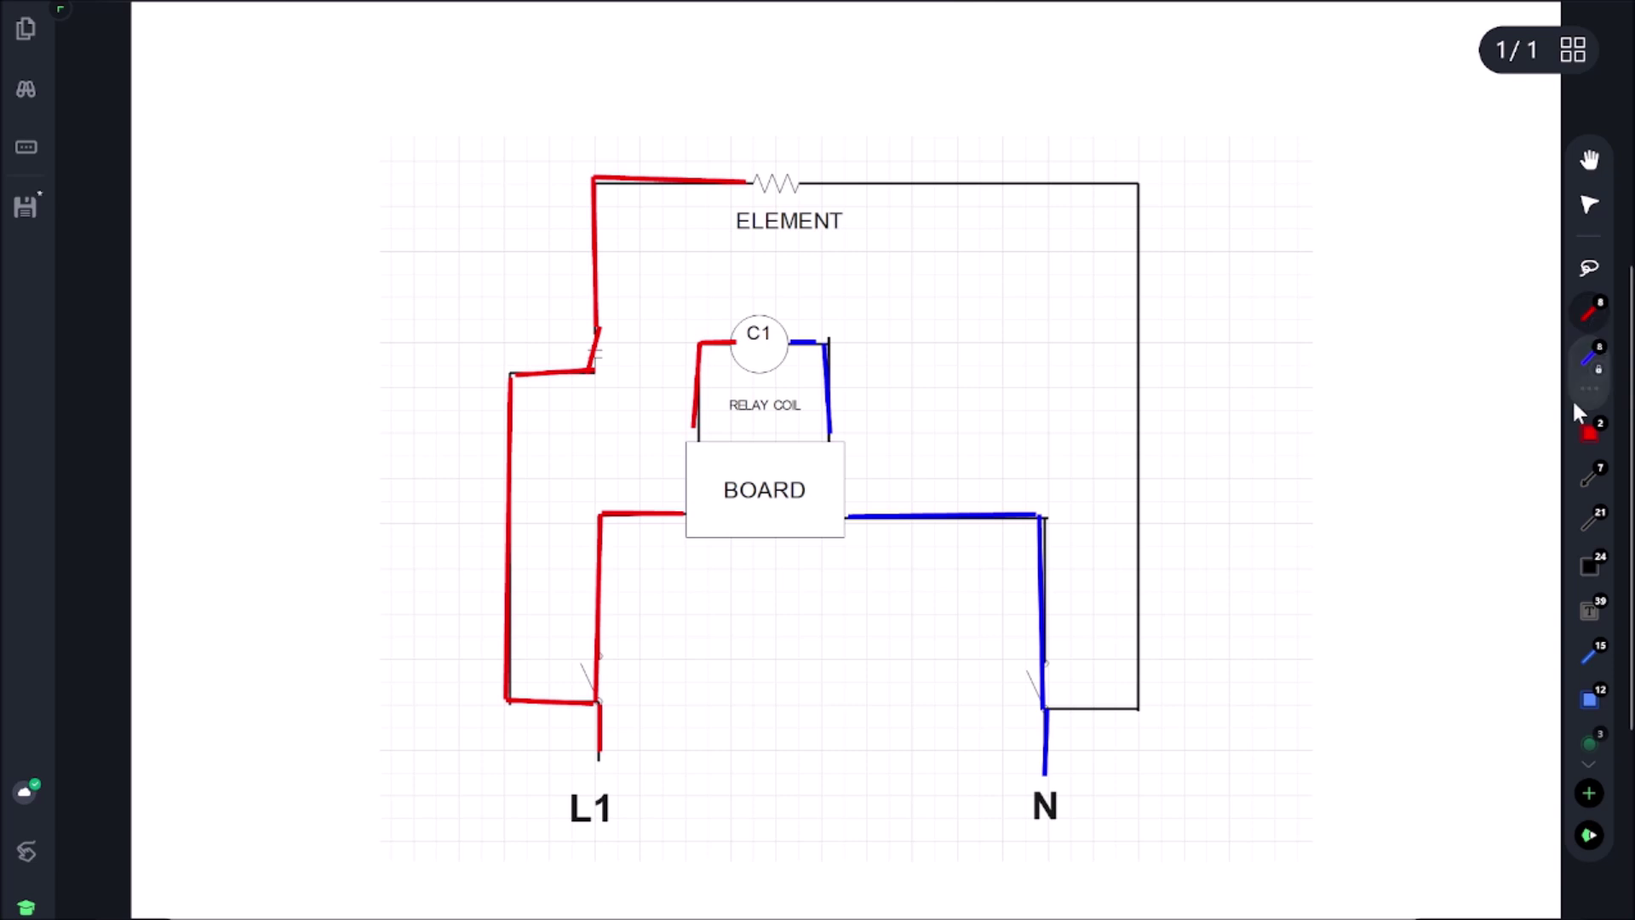
pyautogui.moveTo(1045, 709)
pyautogui.mouseDown()
pyautogui.moveTo(1133, 709)
pyautogui.moveTo(1240, 171)
pyautogui.moveTo(1138, 198)
pyautogui.moveTo(800, 188)
pyautogui.mouseUp()
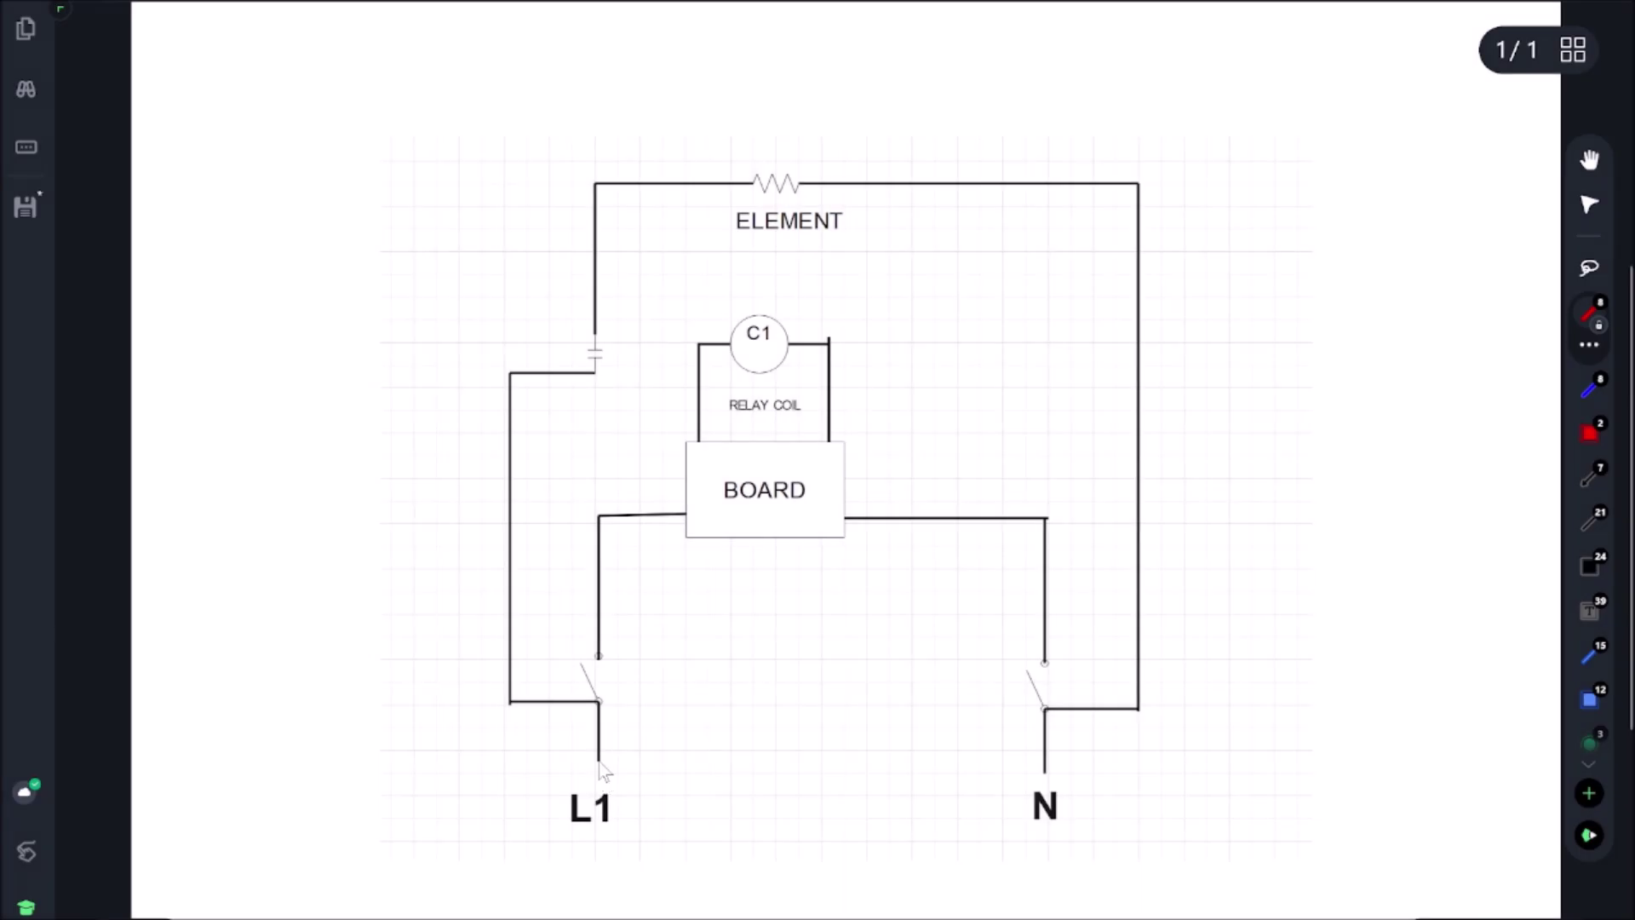
# - Trace the live path in red from L1 up to the relay contact
pyautogui.moveTo(599, 761)
pyautogui.mouseDown()
pyautogui.moveTo(599, 699)
pyautogui.moveTo(503, 707)
pyautogui.moveTo(511, 375)
pyautogui.moveTo(597, 377)
pyautogui.mouseUp()
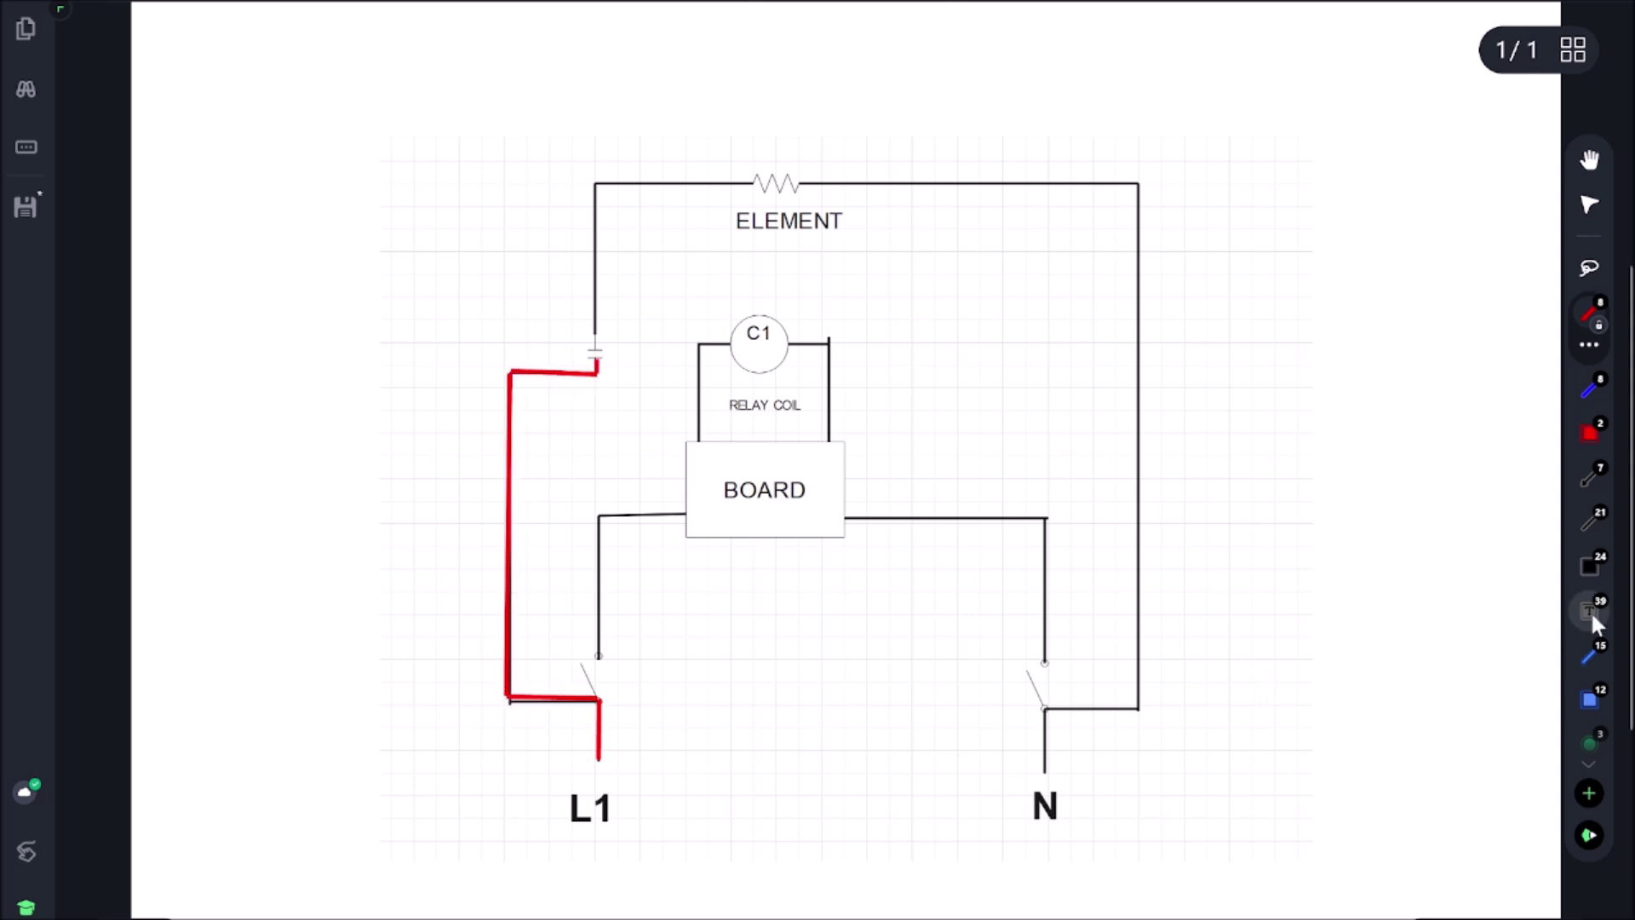
# - Trace the neutral path N-to-ELEMENT in blue, then draw arrows at the N switch, contact, N terminal and BOARD
pyautogui.click(1589, 388)
pyautogui.moveTo(1045, 769)
pyautogui.mouseDown()
pyautogui.moveTo(1103, 708)
pyautogui.moveTo(1139, 713)
pyautogui.moveTo(1187, 87)
pyautogui.moveTo(1138, 186)
pyautogui.moveTo(1028, 219)
pyautogui.moveTo(798, 184)
pyautogui.mouseUp()
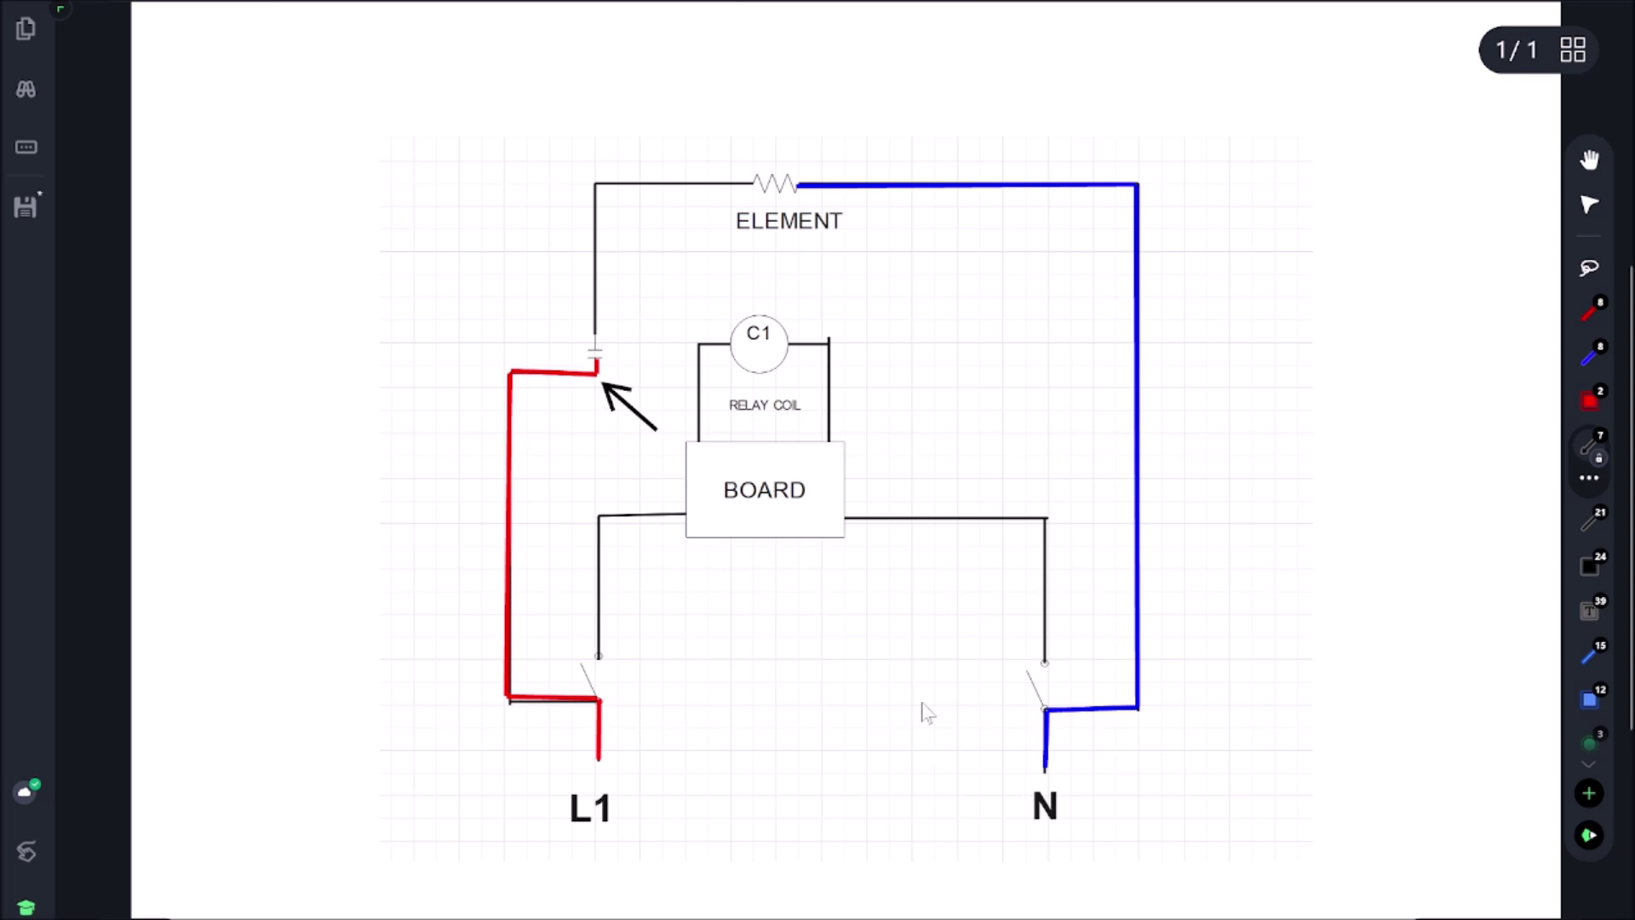
pyautogui.moveTo(925, 715); pyautogui.dragTo(1011, 758)
pyautogui.moveTo(686, 284); pyautogui.dragTo(606, 330)
pyautogui.moveTo(1222, 849); pyautogui.dragTo(1100, 794)
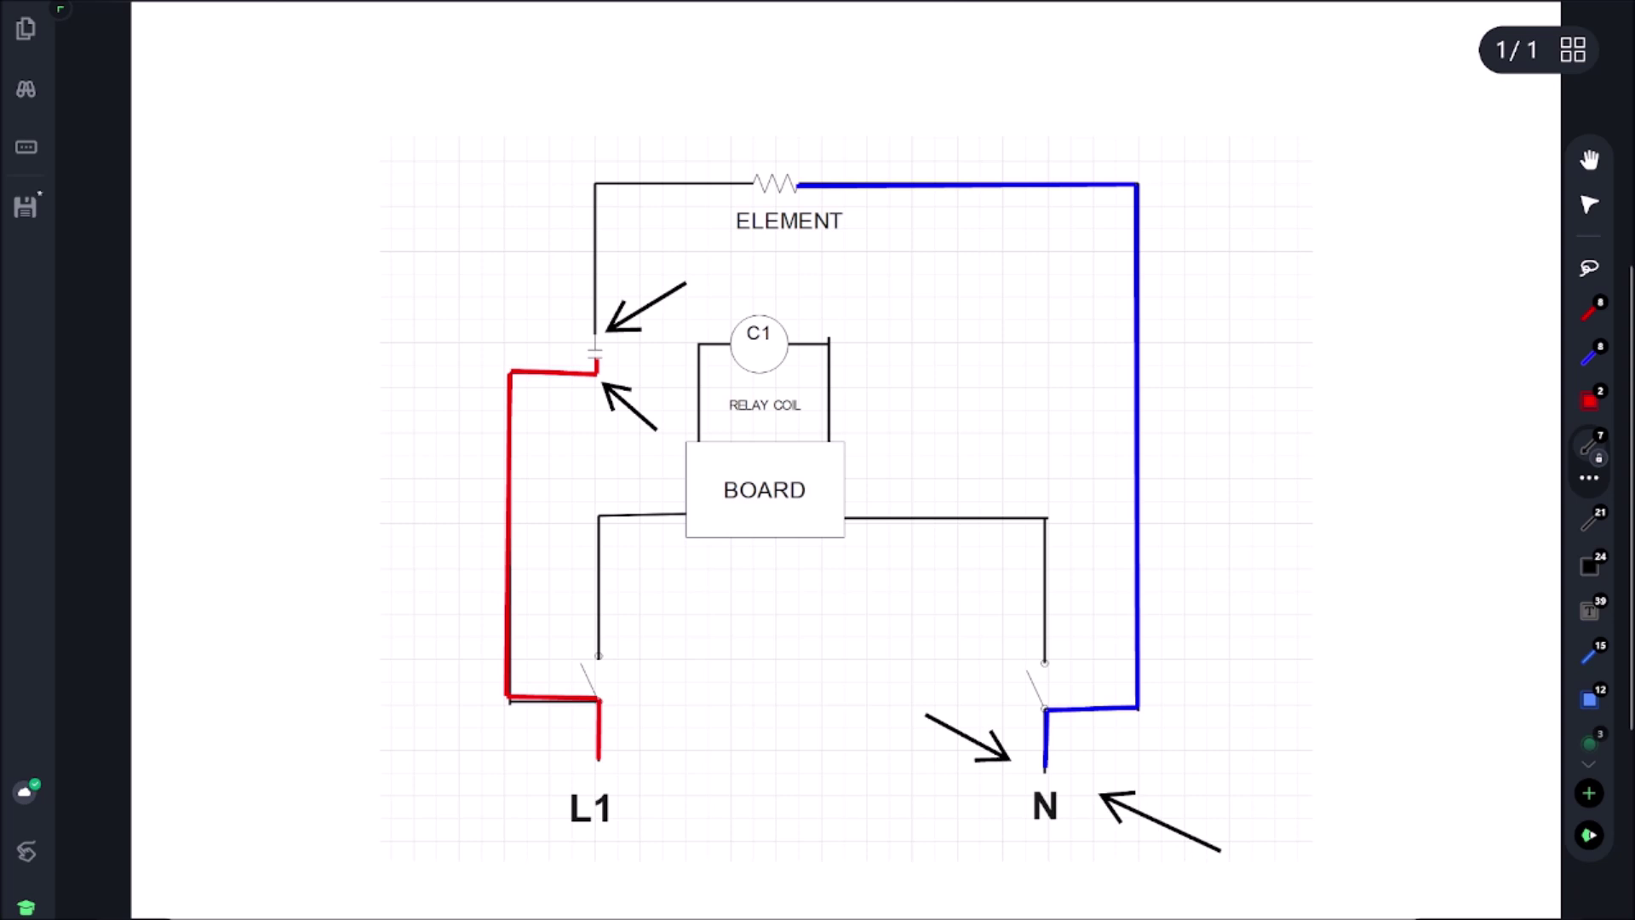
pyautogui.click(1589, 311)
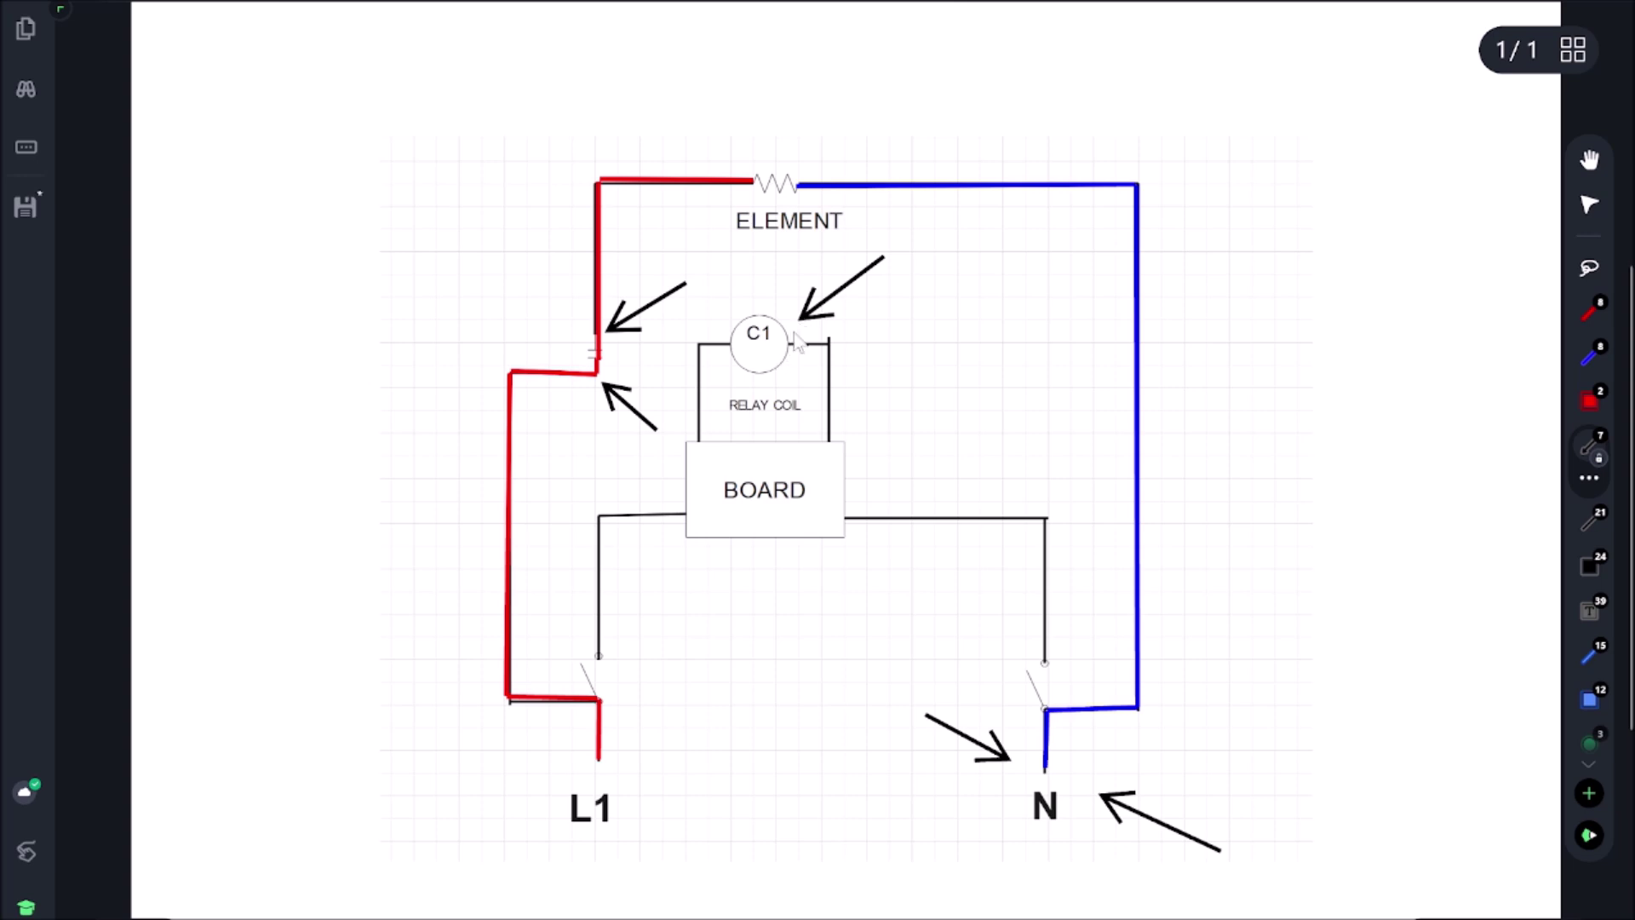
pyautogui.moveTo(789, 695); pyautogui.dragTo(783, 555)
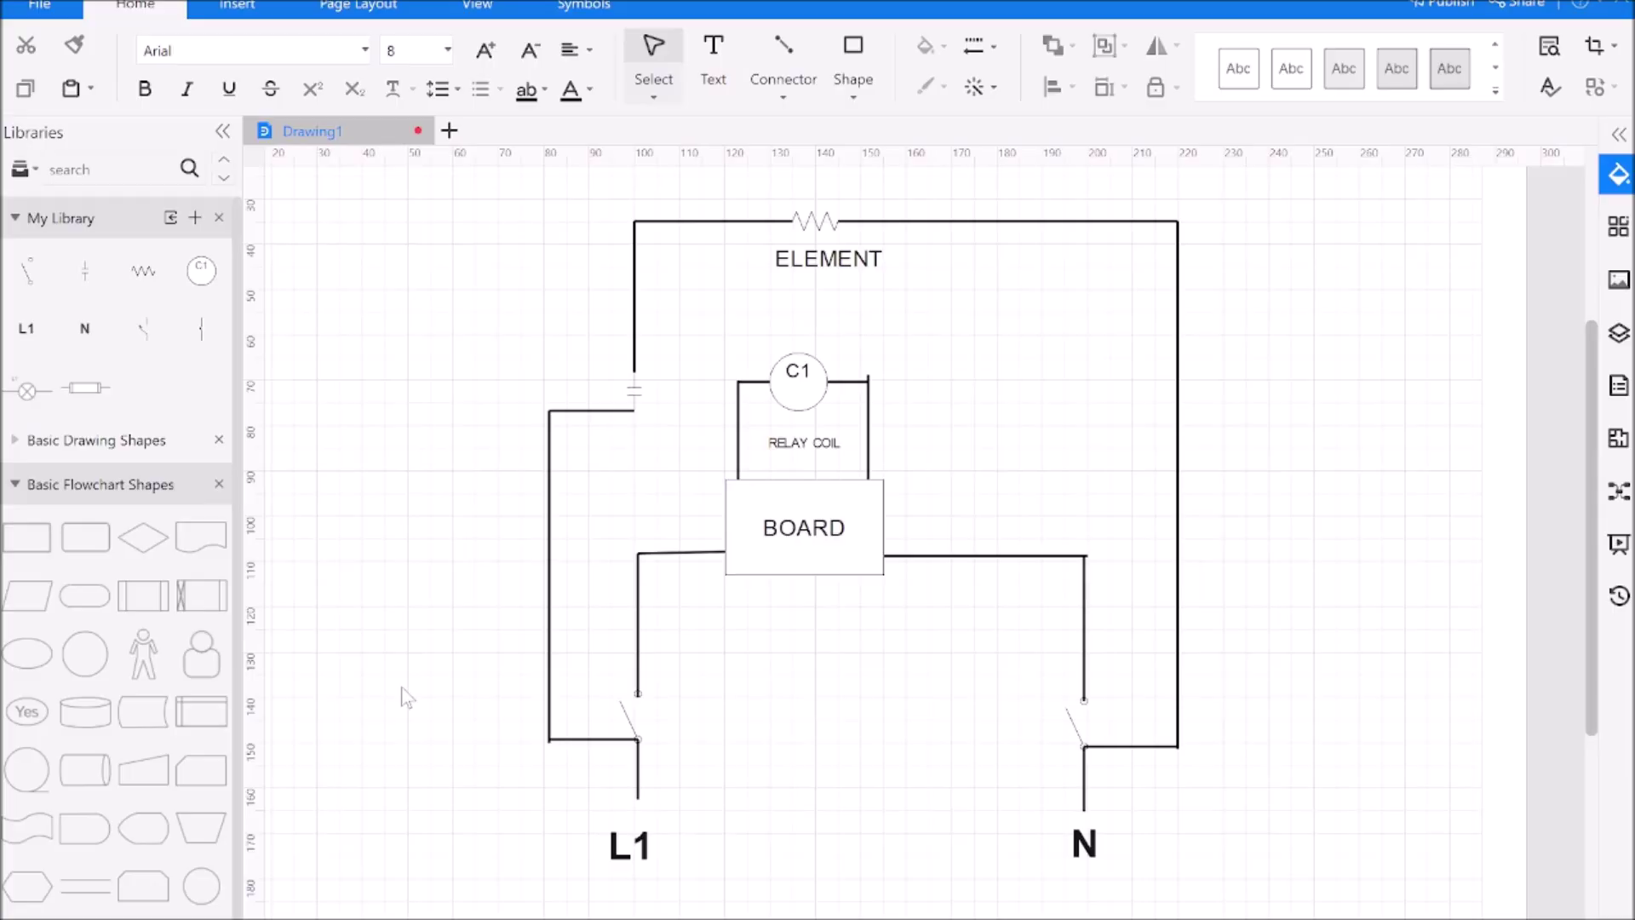
# - Delete the bottom-right wire, shorten the right wire, and connect it to the N switch top
pyautogui.click(1143, 749)
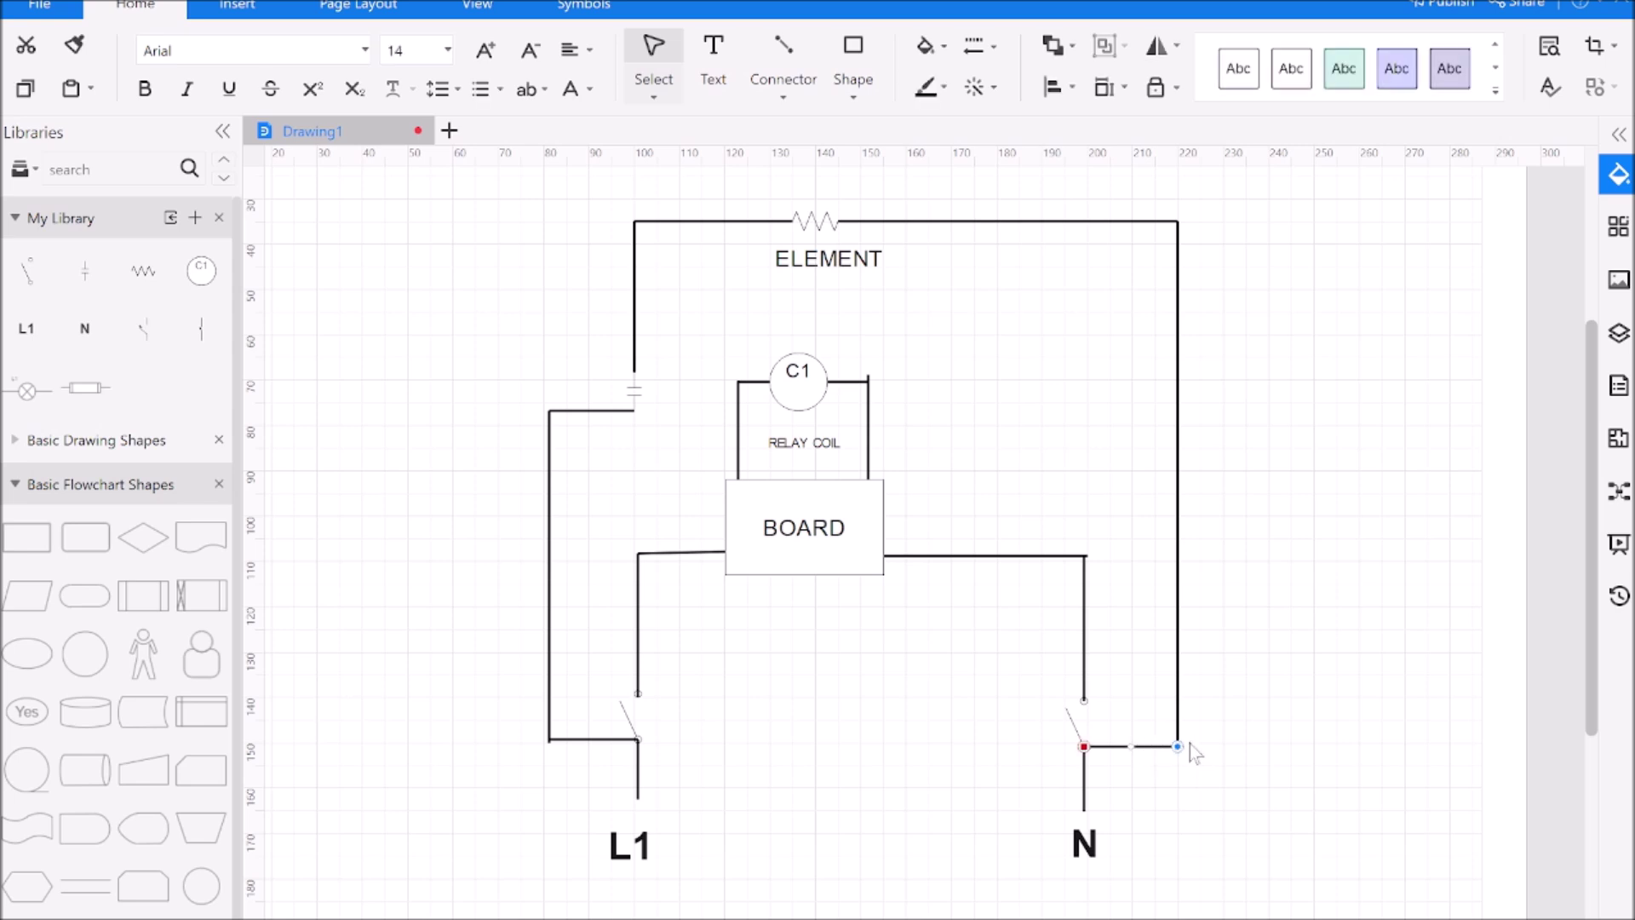
pyautogui.press('Delete')
pyautogui.click(1172, 746)
pyautogui.moveTo(1177, 745); pyautogui.dragTo(1178, 695)
pyautogui.click(775, 44)
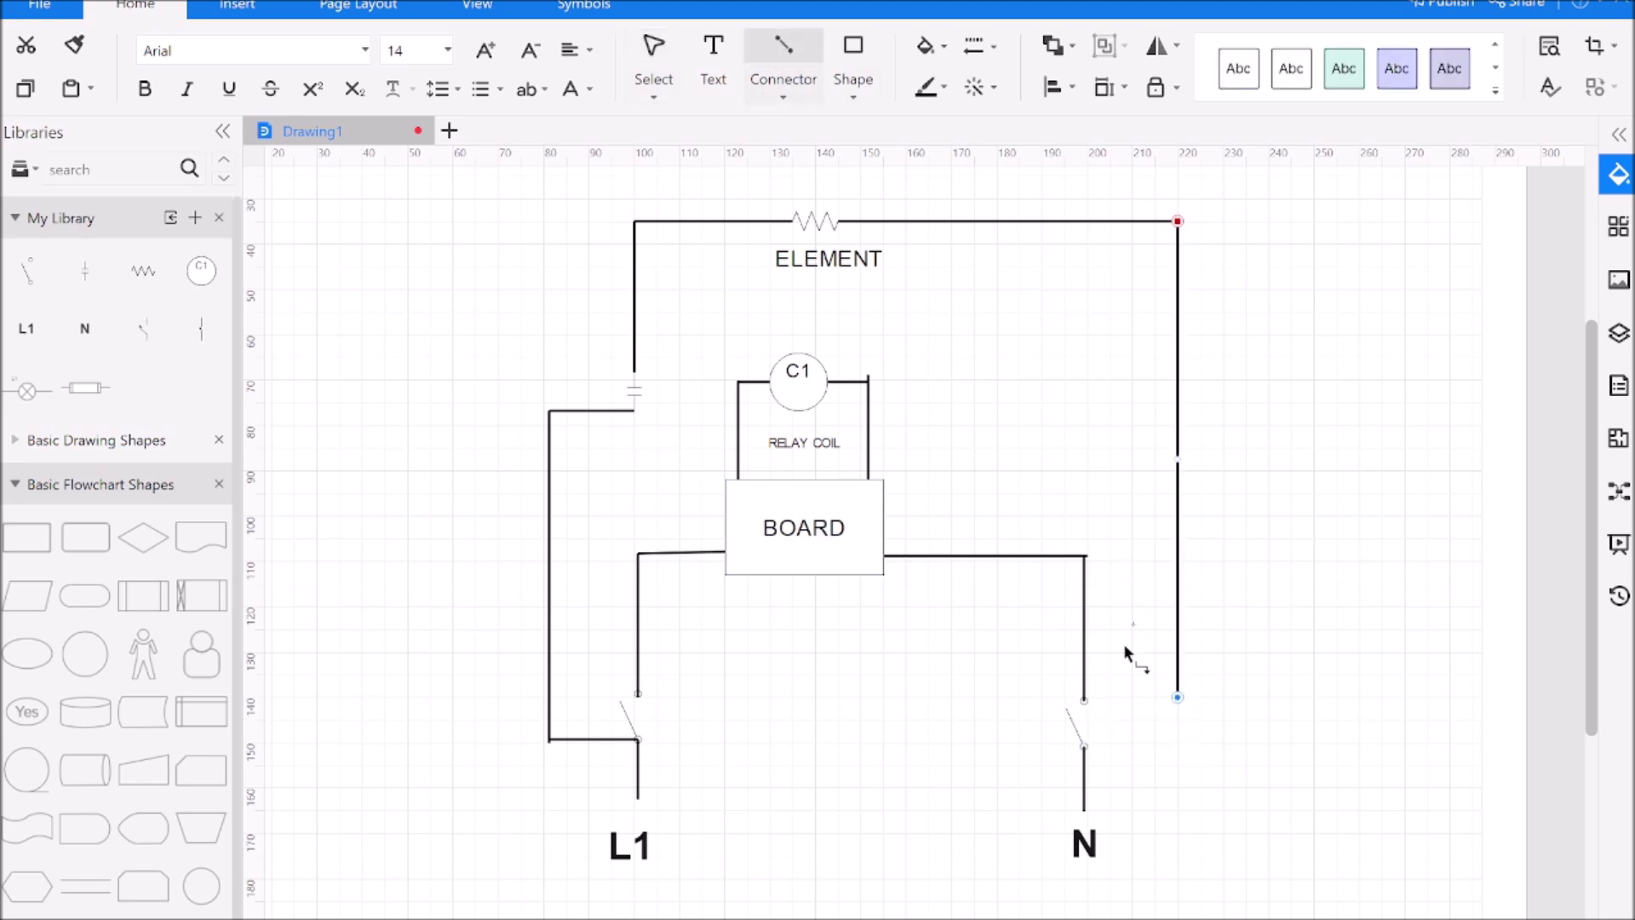
pyautogui.moveTo(1179, 702); pyautogui.dragTo(1177, 696)
pyautogui.click(1200, 800)
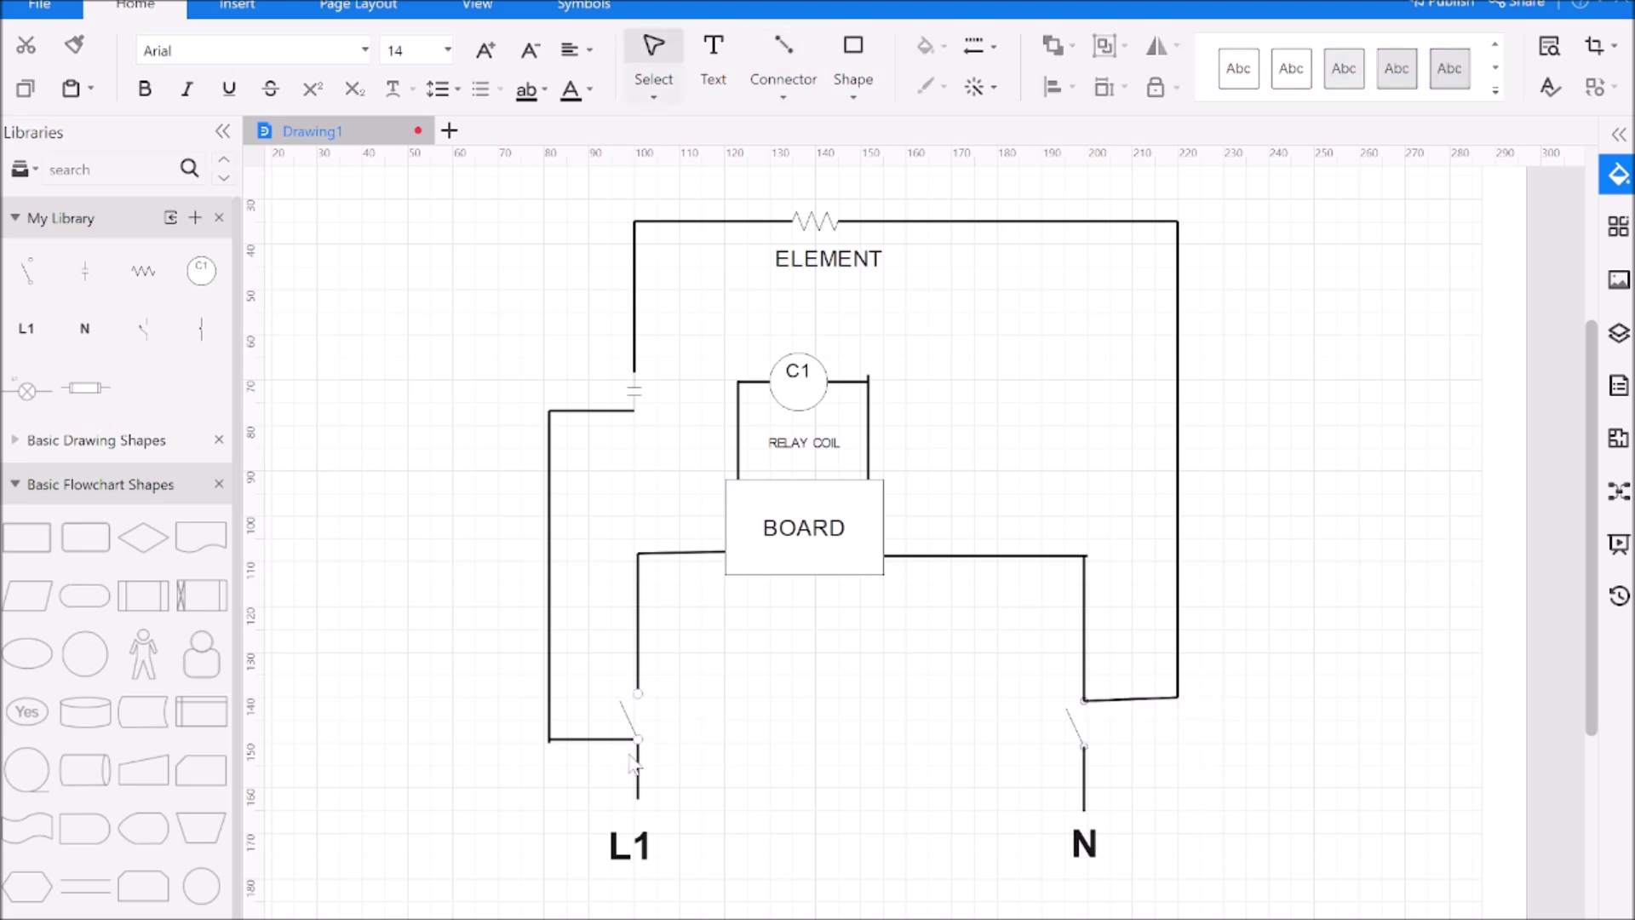
# - Move the left horizontal wire up so it joins above the L1 switch
pyautogui.click(593, 739)
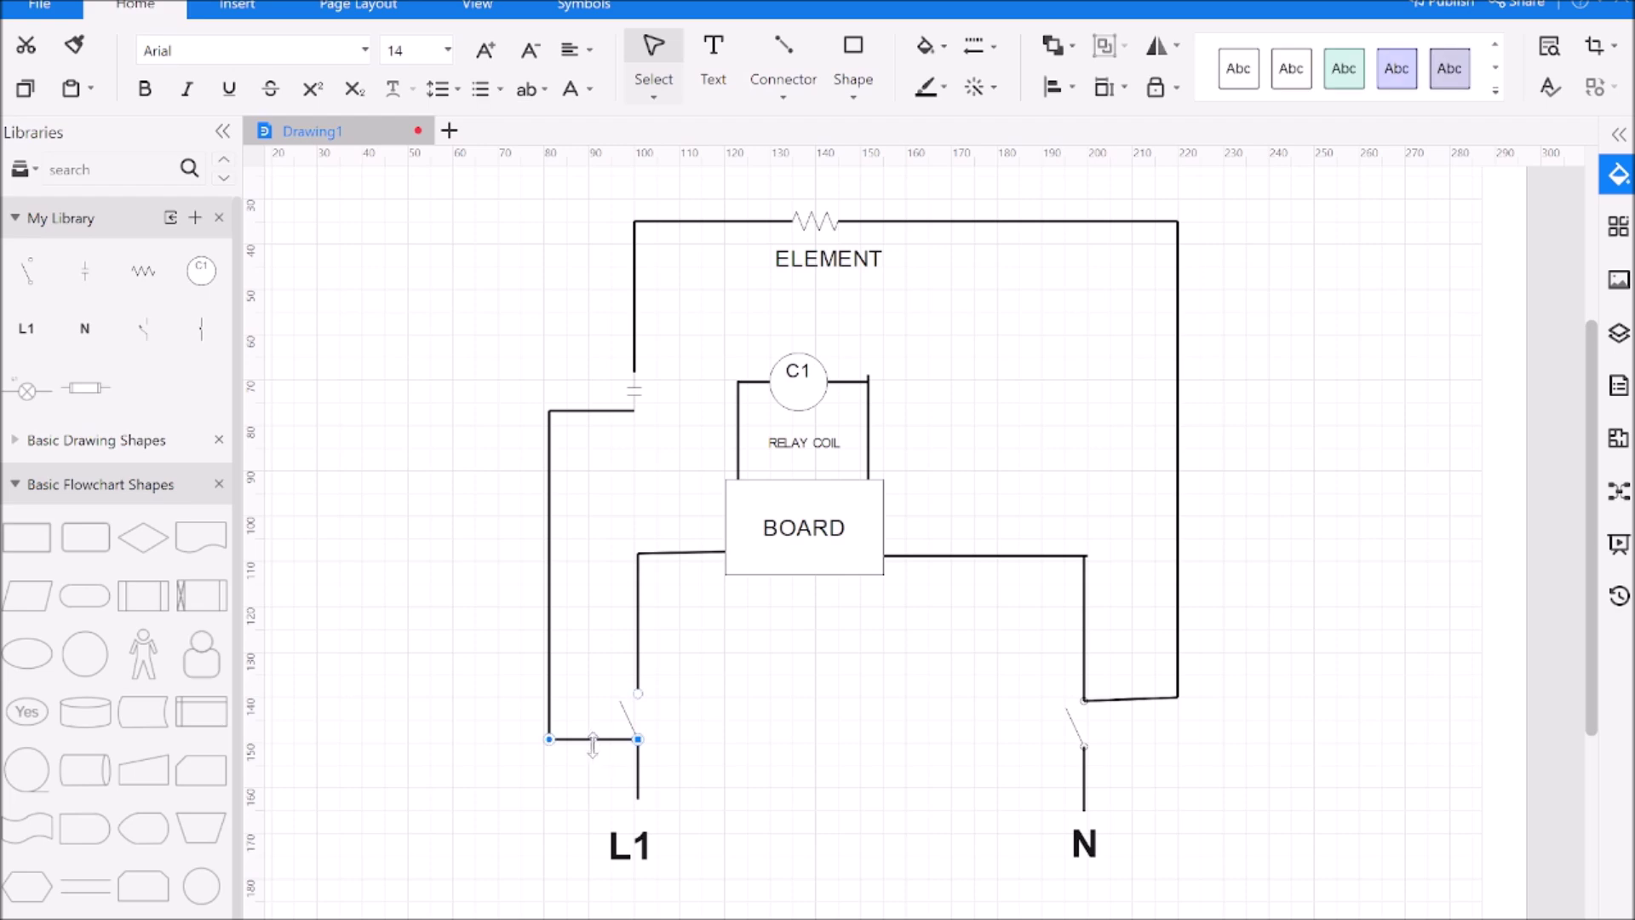
pyautogui.moveTo(587, 740); pyautogui.dragTo(585, 694)
pyautogui.click(549, 730)
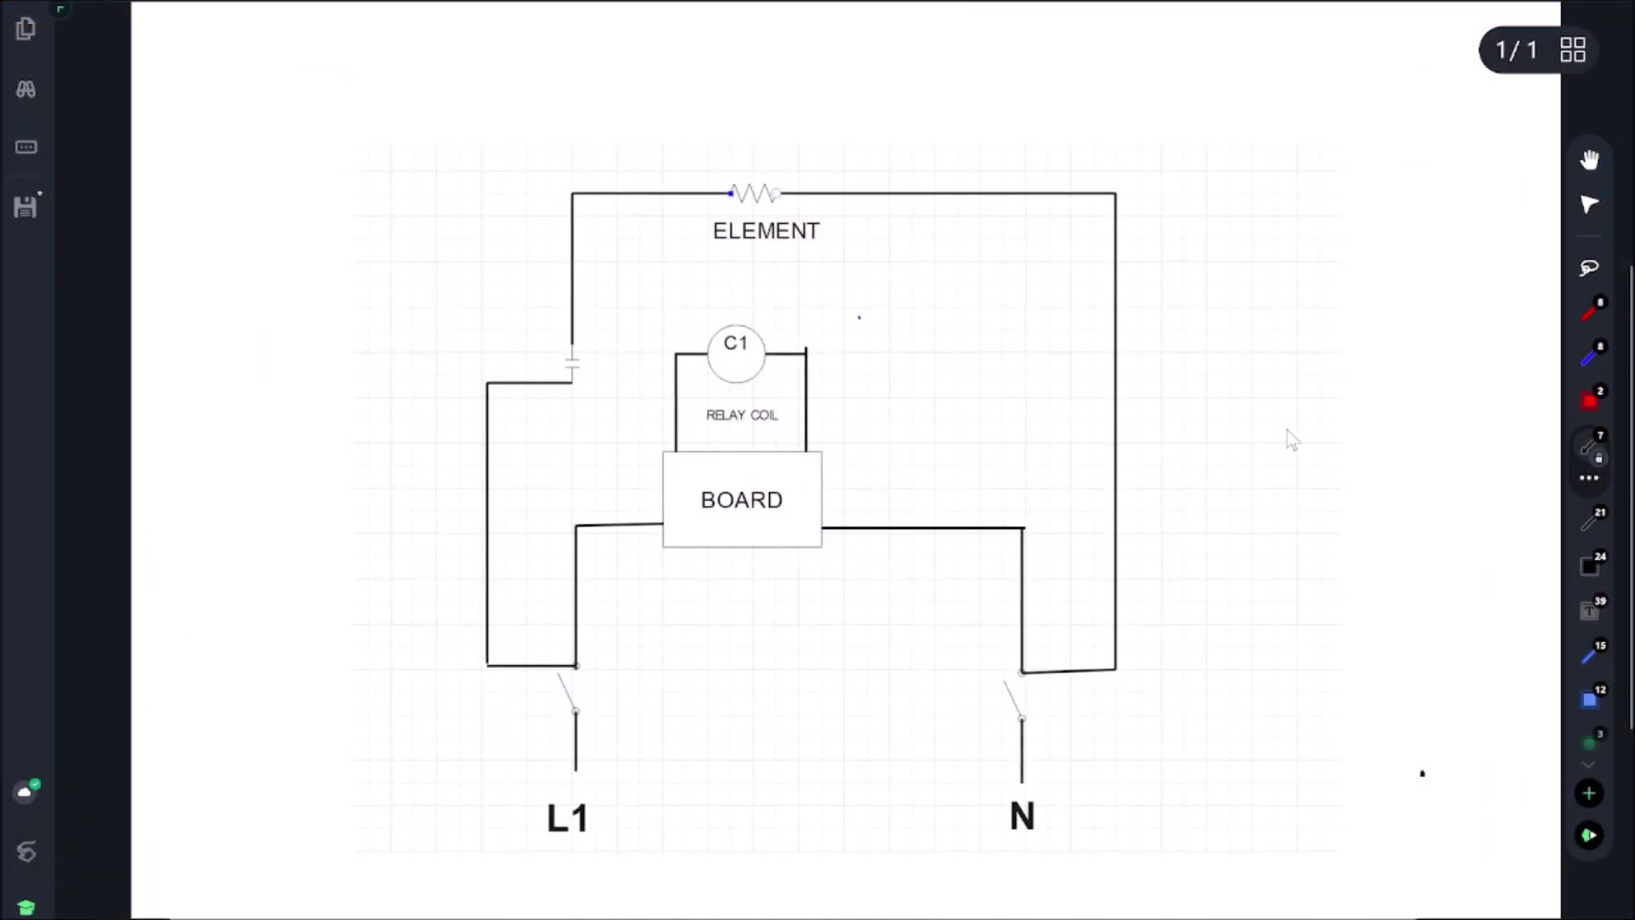
# - Mark the relay contact and L1 lead in red and the N lead in blue
pyautogui.click(1589, 314)
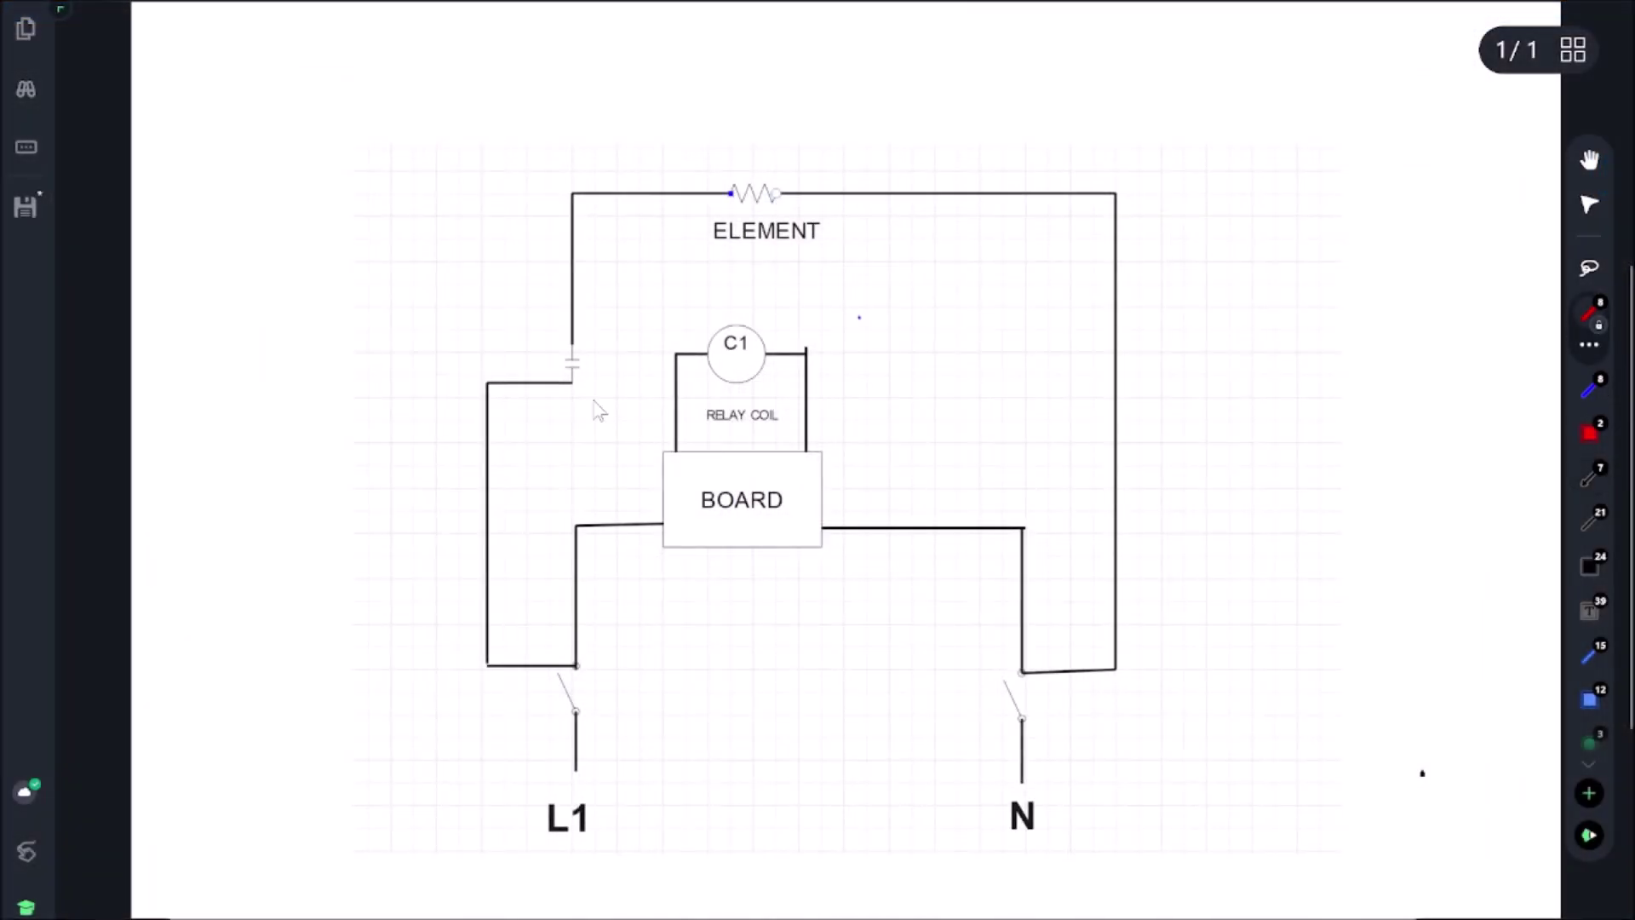
pyautogui.moveTo(572, 376)
pyautogui.mouseDown()
pyautogui.moveTo(572, 344)
pyautogui.moveTo(513, 312)
pyautogui.moveTo(586, 368)
pyautogui.moveTo(573, 351)
pyautogui.mouseUp()
pyautogui.moveTo(577, 771); pyautogui.dragTo(575, 714)
pyautogui.click(1588, 389)
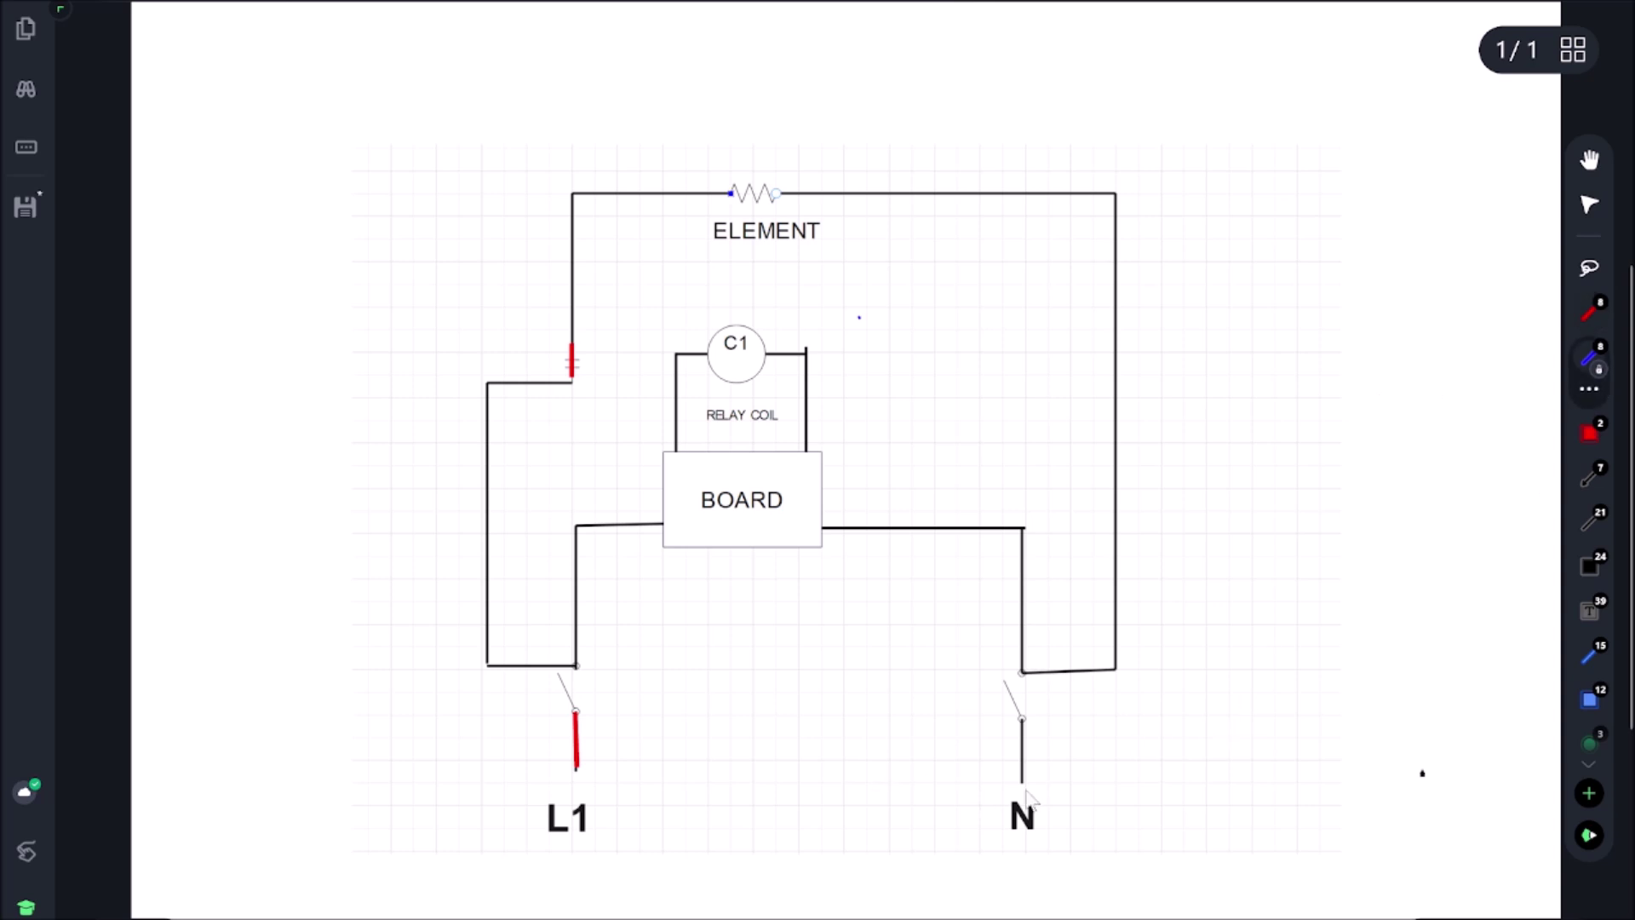
pyautogui.moveTo(1022, 777); pyautogui.dragTo(1022, 718)
# - Draw black arrows pointing at the relay contact, the L1 switch and the N switch
pyautogui.click(1589, 474)
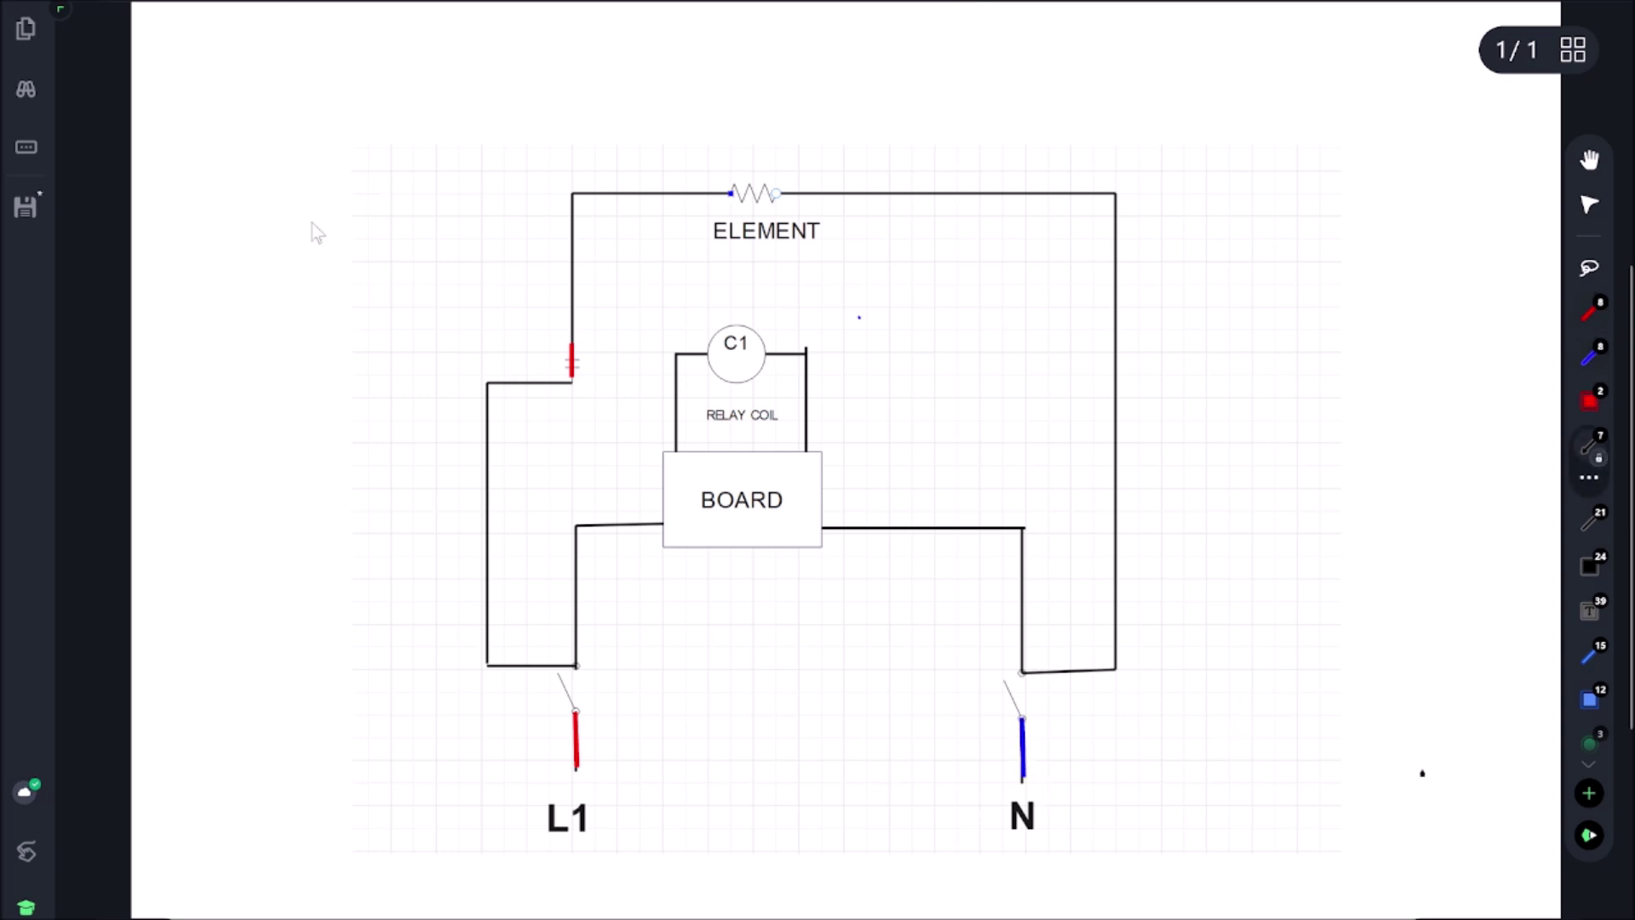
pyautogui.moveTo(414, 284); pyautogui.dragTo(578, 356)
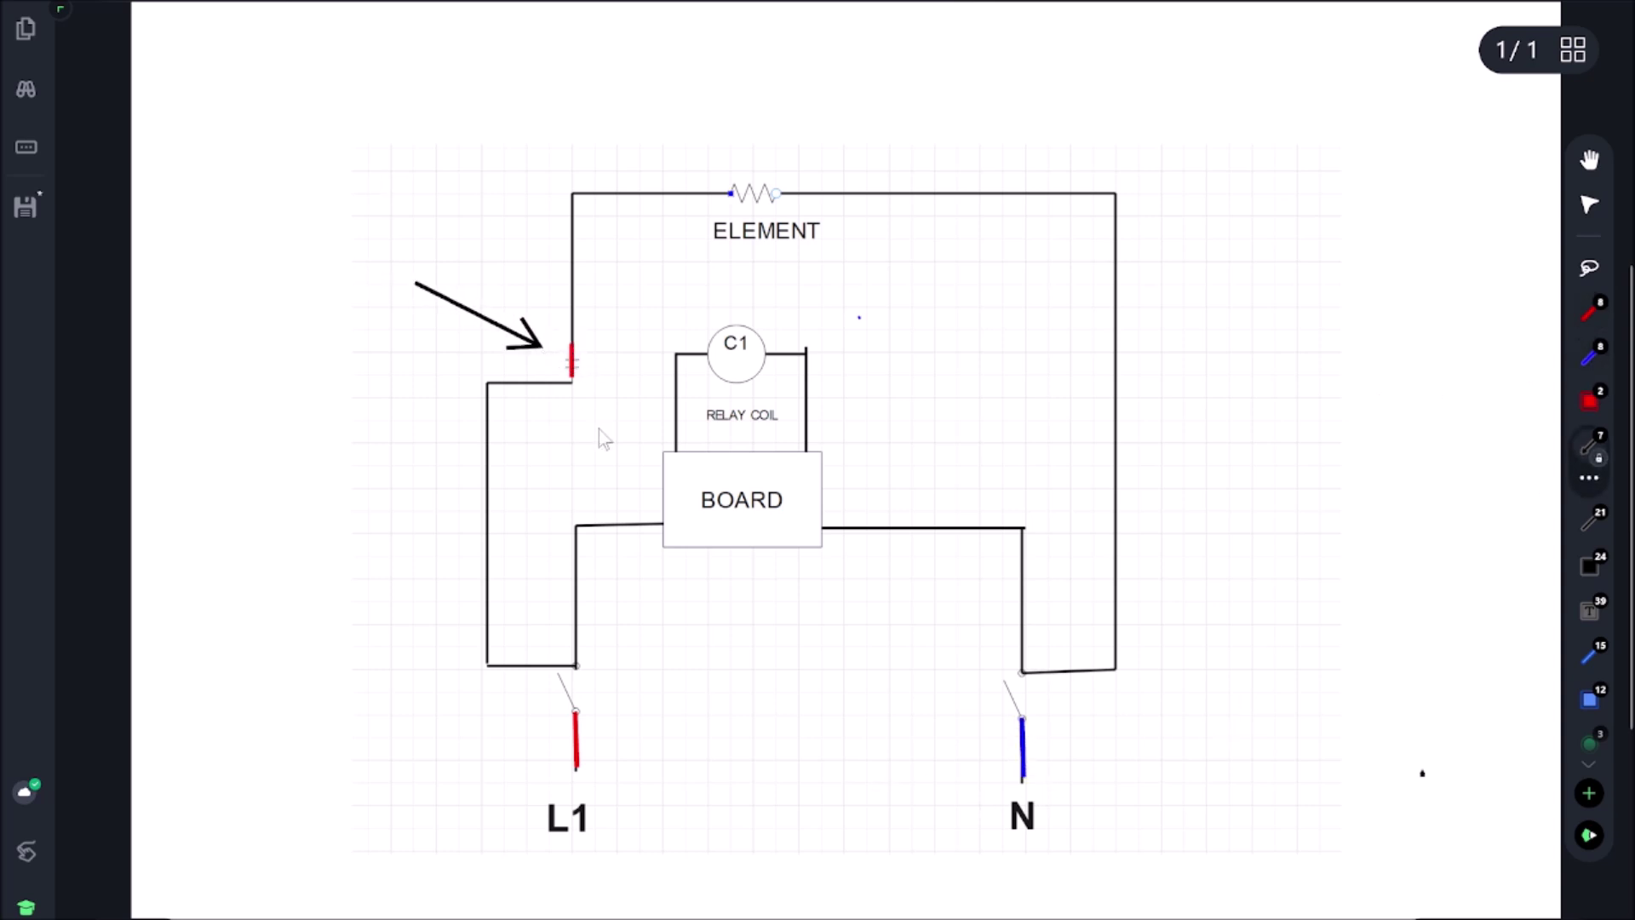
pyautogui.moveTo(627, 707); pyautogui.dragTo(596, 679)
pyautogui.moveTo(923, 762)
pyautogui.mouseDown()
pyautogui.moveTo(979, 730)
pyautogui.moveTo(999, 678)
pyautogui.mouseUp()
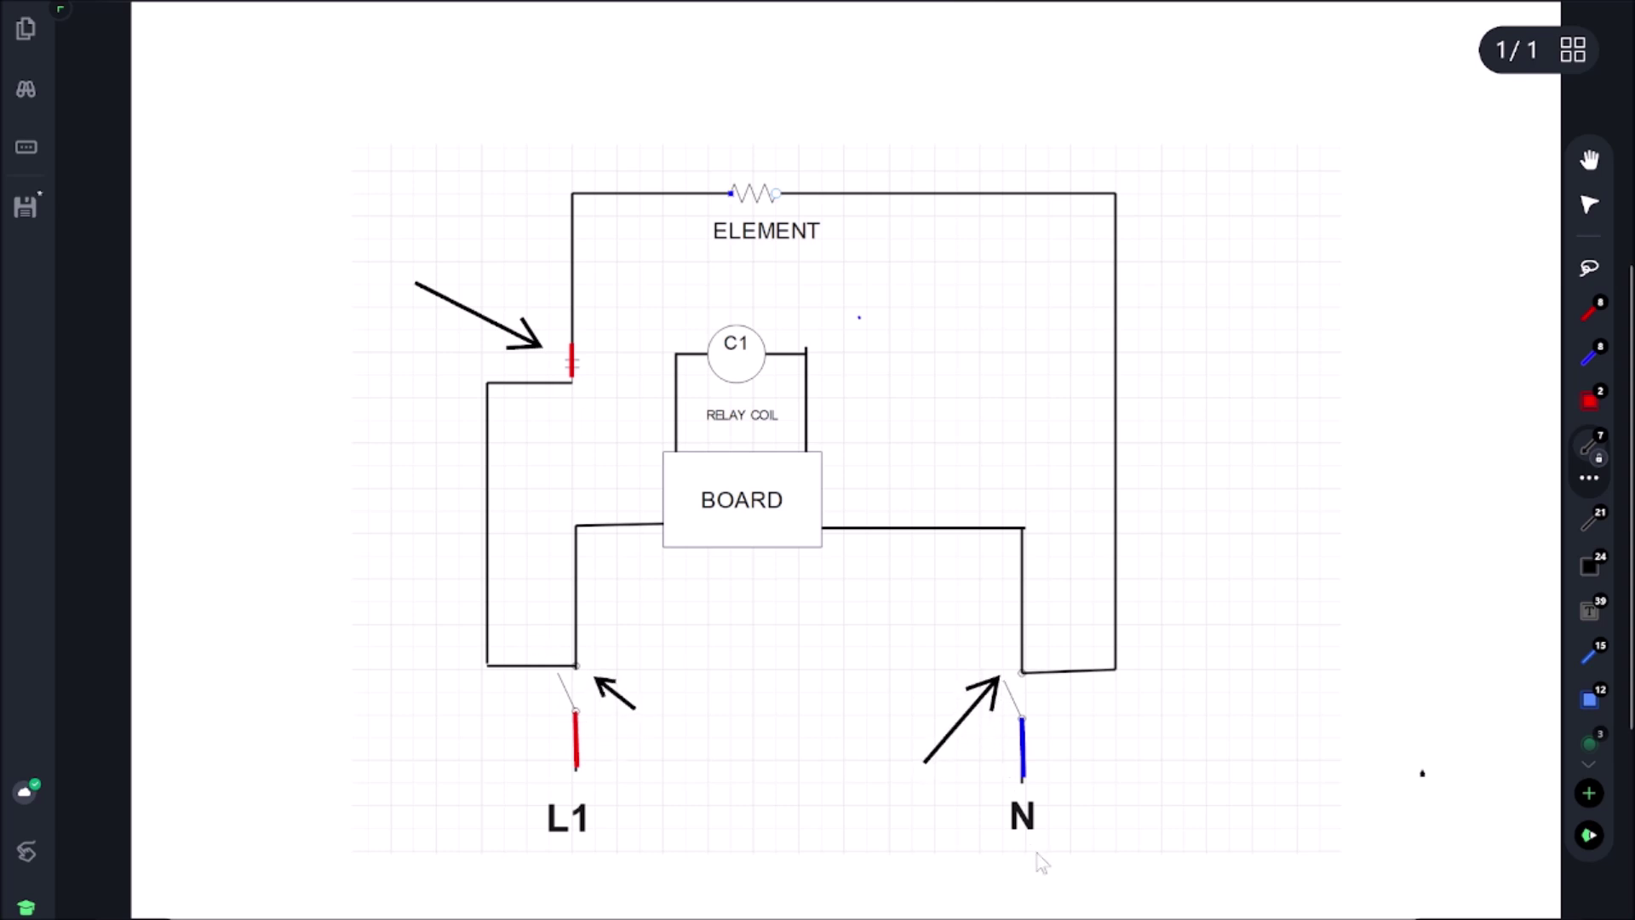